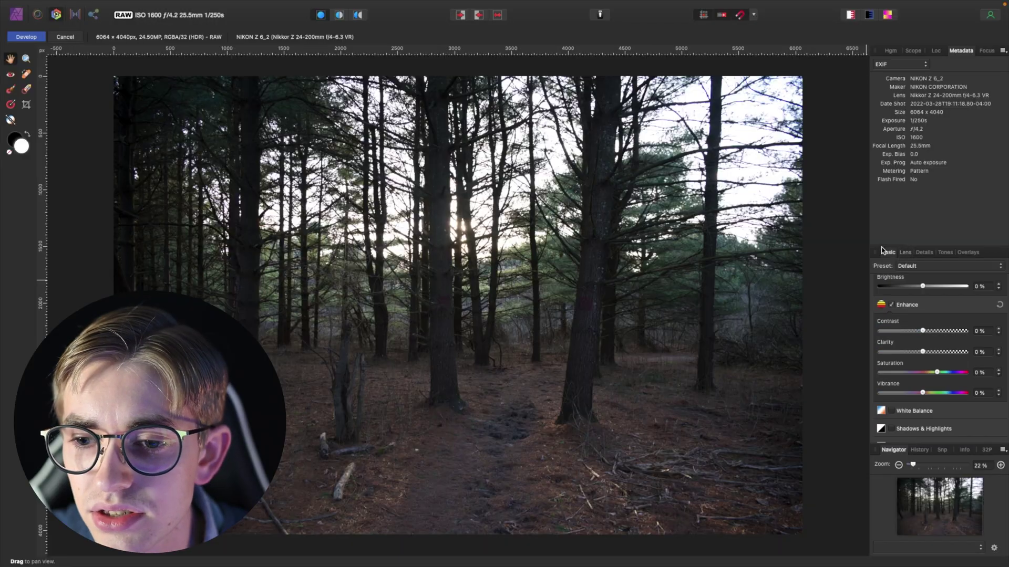
- Enable White Balance, warm Temperature toward 7200 K, and nudge Saturation and Tint slightly up
{"action": "scroll", "coordinate": [941, 362], "scroll_direction": "down", "scroll_amount": 1}
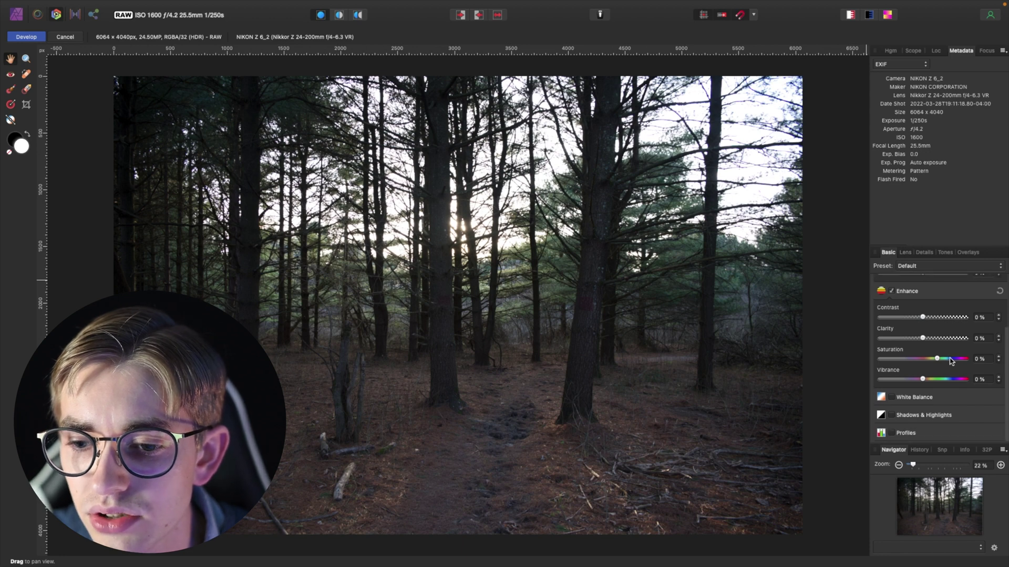
{"action": "left_click", "coordinate": [900, 401]}
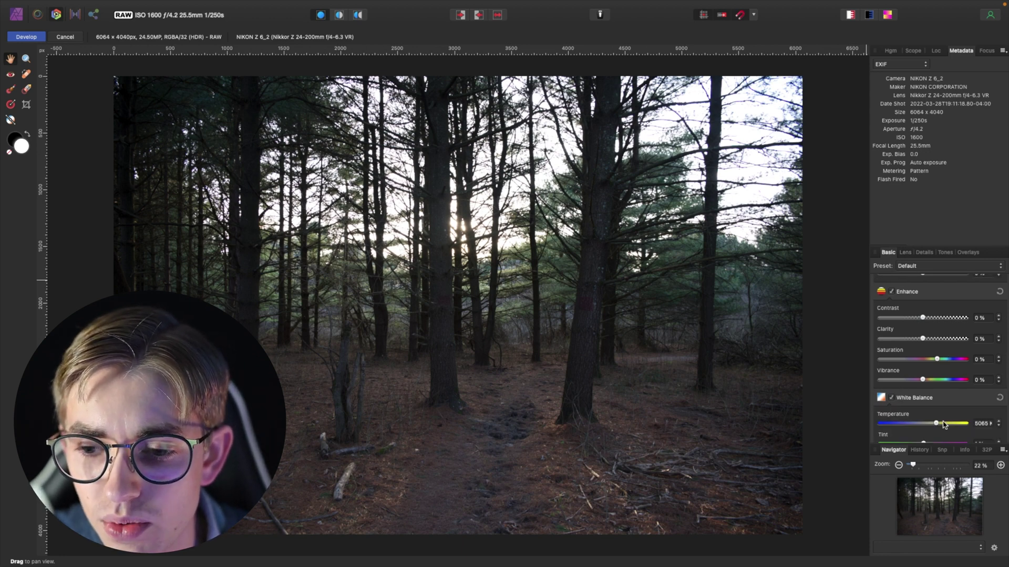
{"action": "left_click_drag", "start_coordinate": [944, 425], "coordinate": [946, 424]}
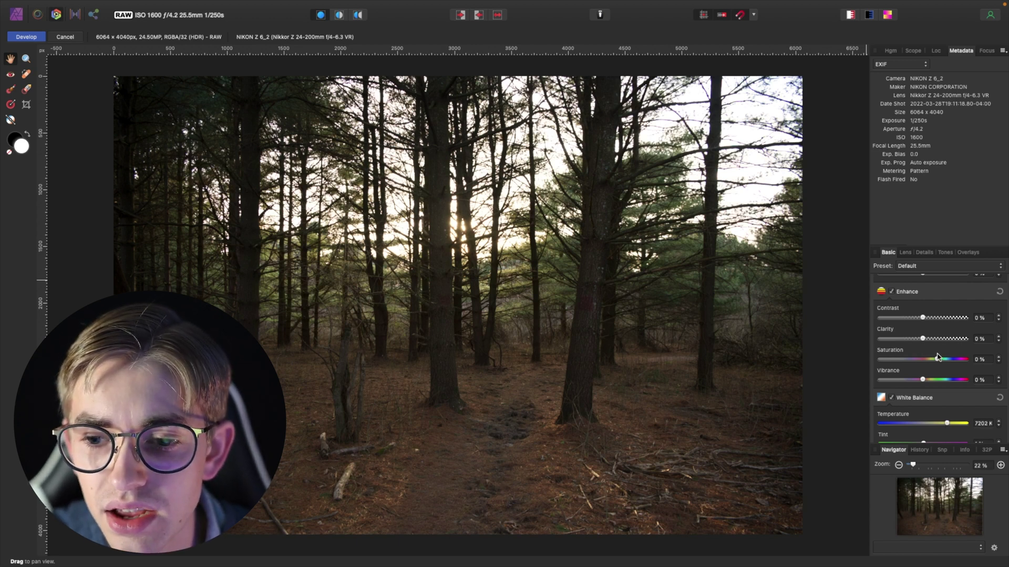
{"action": "mouse_move", "coordinate": [938, 360]}
{"action": "left_mouse_down"}
{"action": "mouse_move", "coordinate": [933, 382]}
{"action": "mouse_move", "coordinate": [944, 359]}
{"action": "left_mouse_up"}
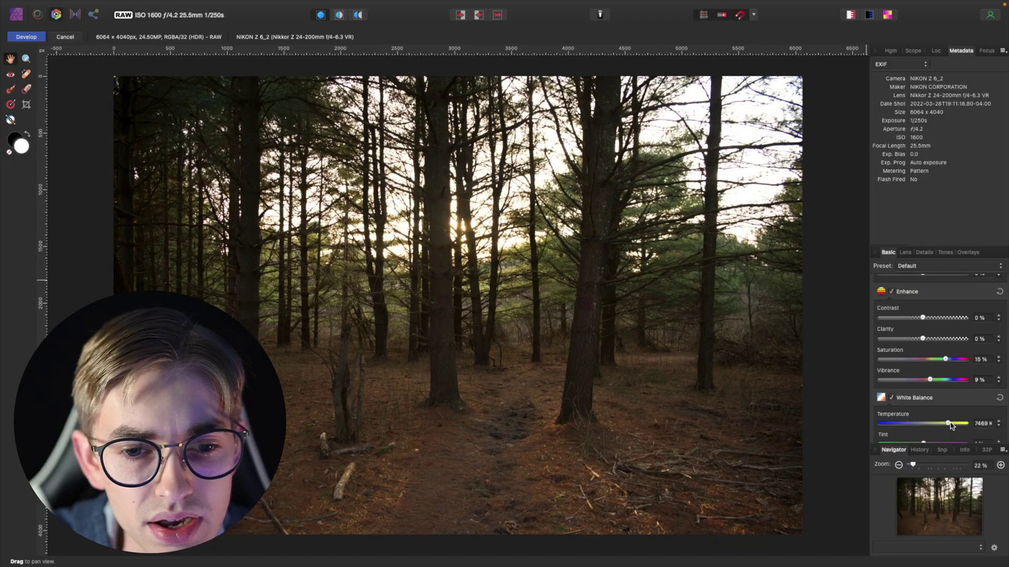
{"action": "scroll", "coordinate": [926, 367], "scroll_direction": "down", "scroll_amount": 3}
{"action": "left_click_drag", "start_coordinate": [927, 401], "coordinate": [927, 401]}
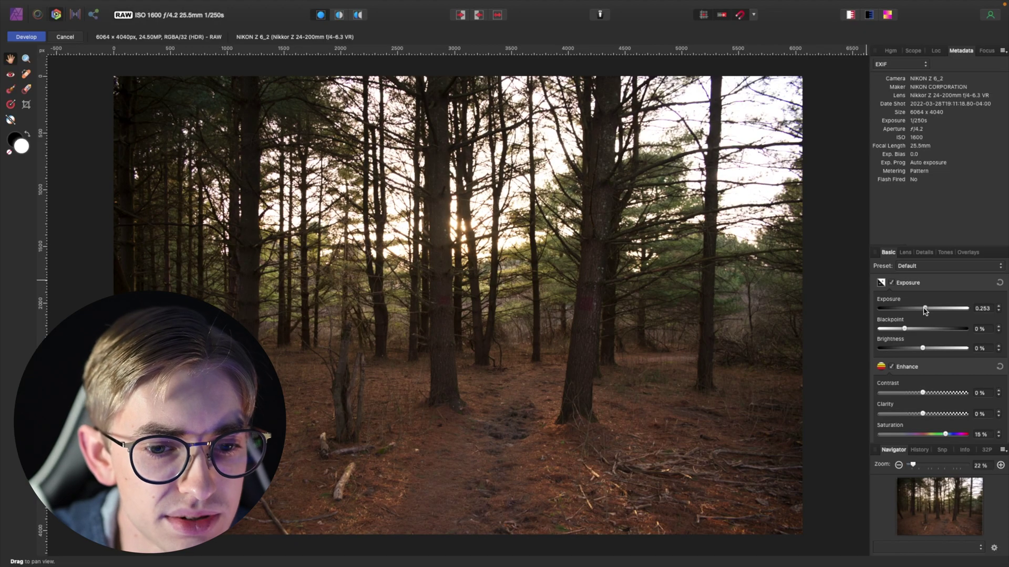
- Ease Exposure to 0.222 and raise Contrast to 4% and Clarity to 10%
{"action": "left_click_drag", "start_coordinate": [925, 311], "coordinate": [925, 311]}
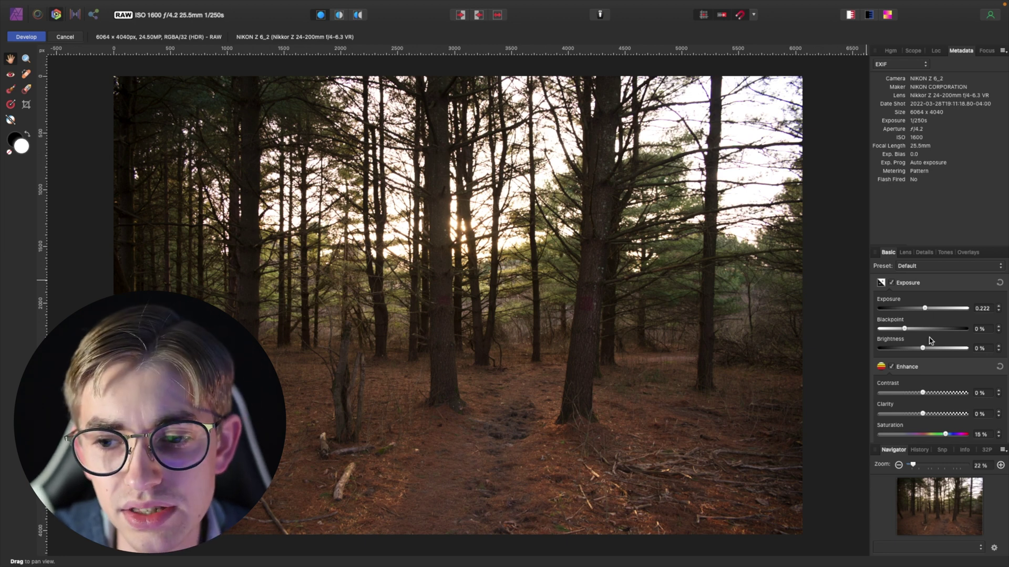
{"action": "scroll", "coordinate": [931, 340], "scroll_direction": "down", "scroll_amount": 1}
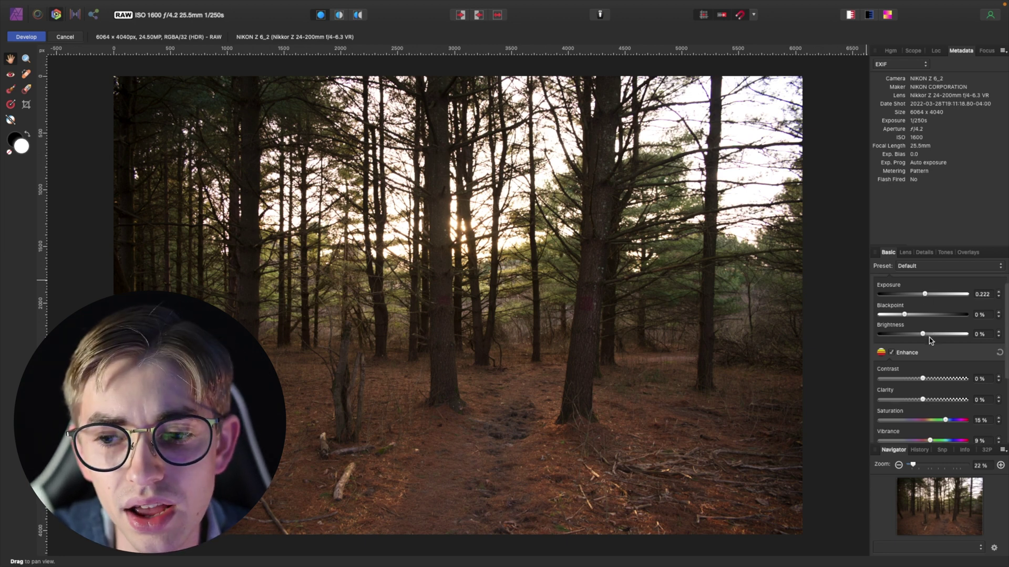
{"action": "scroll", "coordinate": [930, 340], "scroll_direction": "down", "scroll_amount": 3}
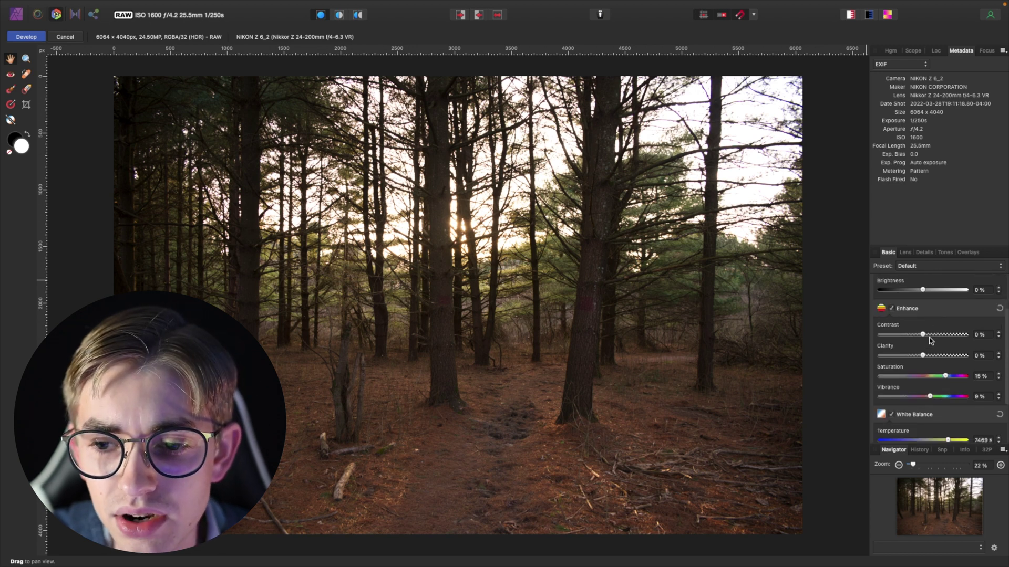
{"action": "left_click_drag", "start_coordinate": [924, 336], "coordinate": [926, 336]}
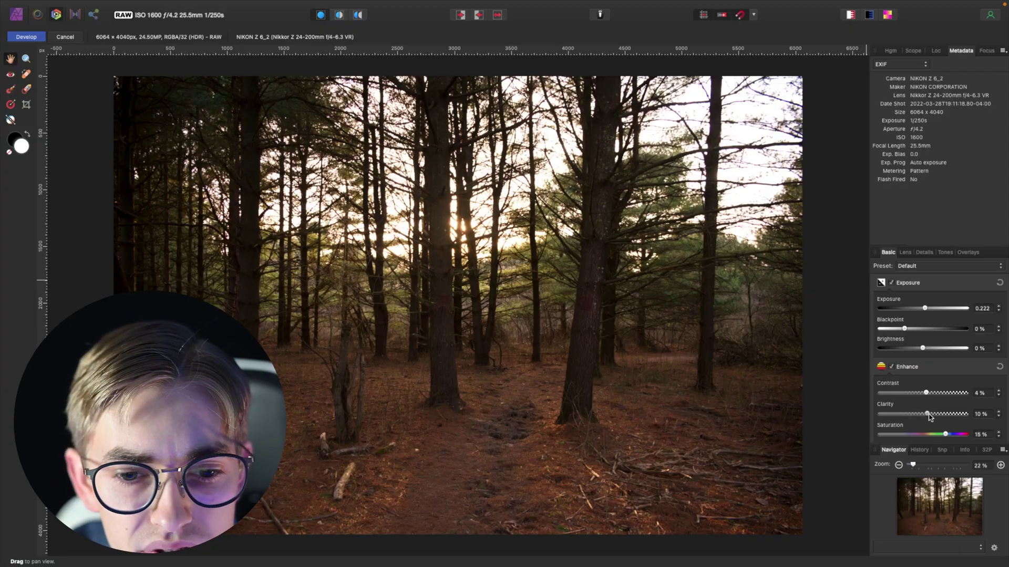
- Turn on Detail Refinement in the Details settings
{"action": "left_click", "coordinate": [905, 252]}
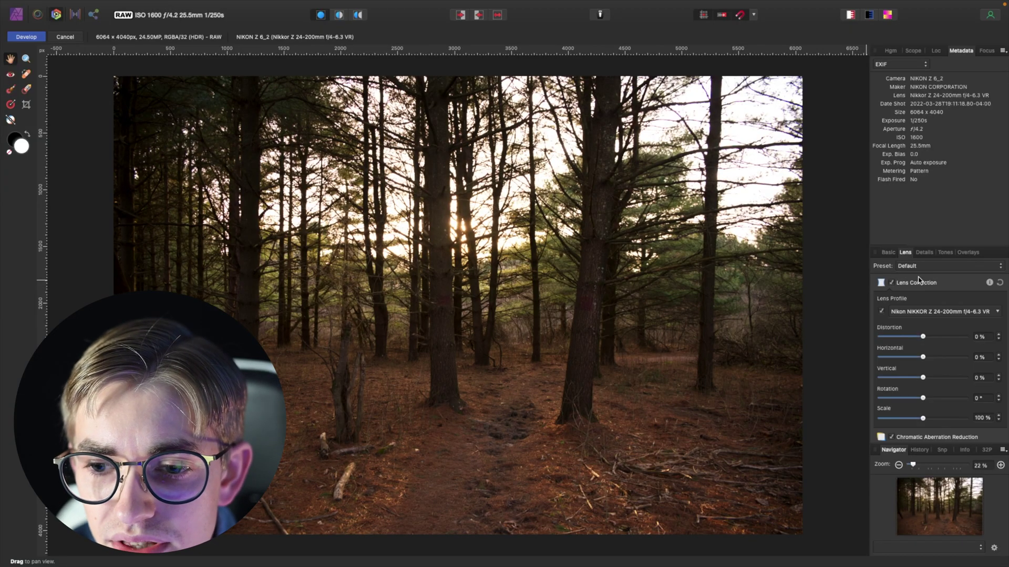
{"action": "left_click", "coordinate": [924, 253]}
{"action": "left_click", "coordinate": [905, 284]}
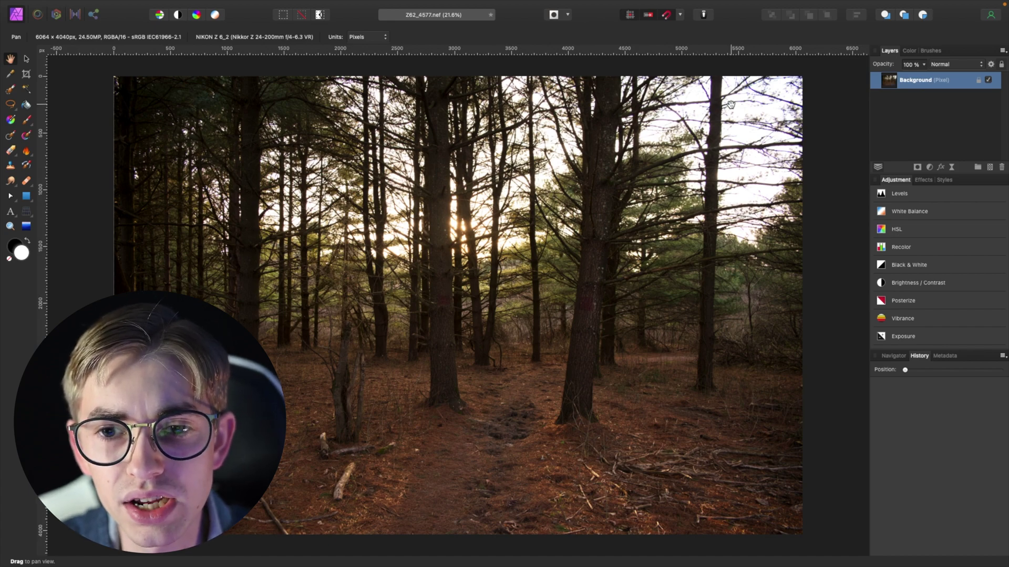
- Zoom into the treetops and bring up the Live Filters list
{"action": "scroll", "coordinate": [729, 94], "scroll_direction": "up", "scroll_amount": 6}
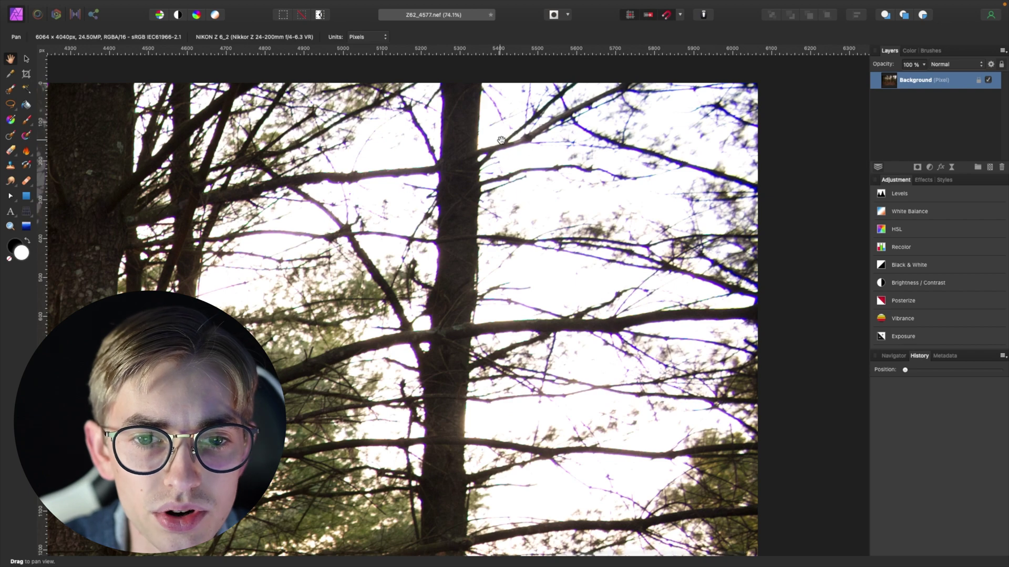
{"action": "scroll", "coordinate": [467, 161], "scroll_direction": "up", "scroll_amount": 2}
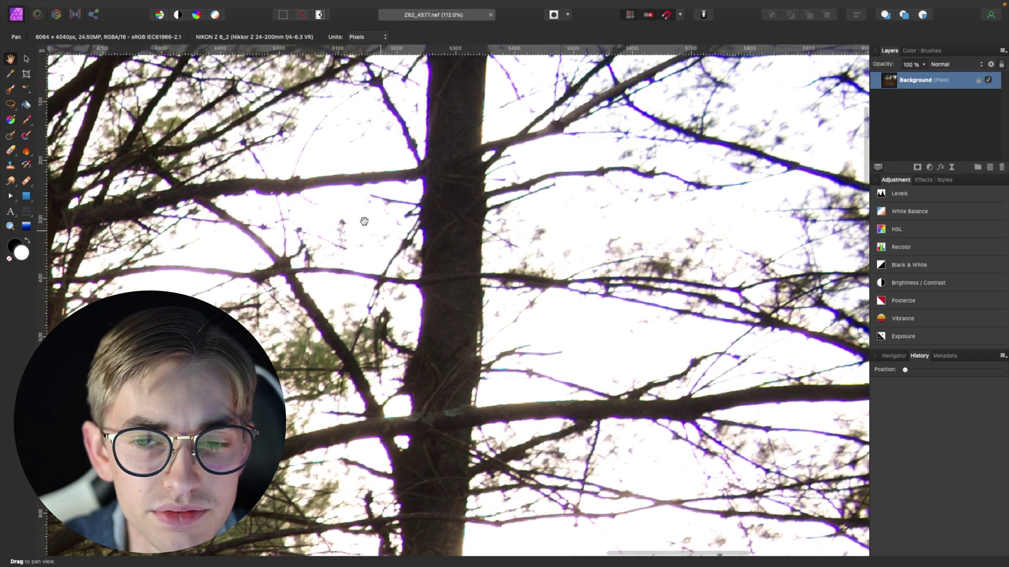
{"action": "scroll", "coordinate": [640, 234], "scroll_direction": "right", "scroll_amount": 3}
{"action": "scroll", "coordinate": [640, 233], "scroll_direction": "up", "scroll_amount": 2}
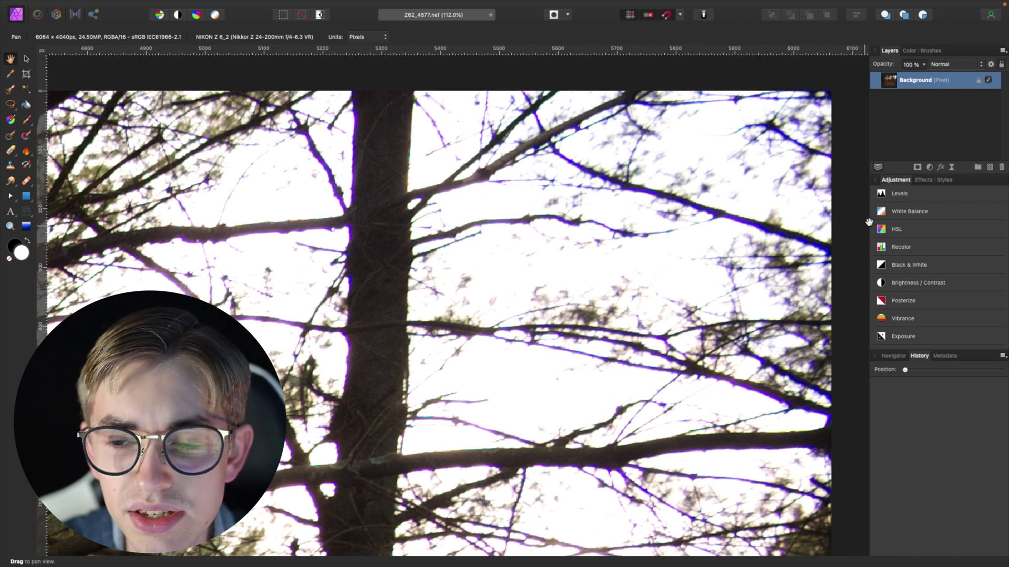
{"action": "left_click", "coordinate": [952, 169]}
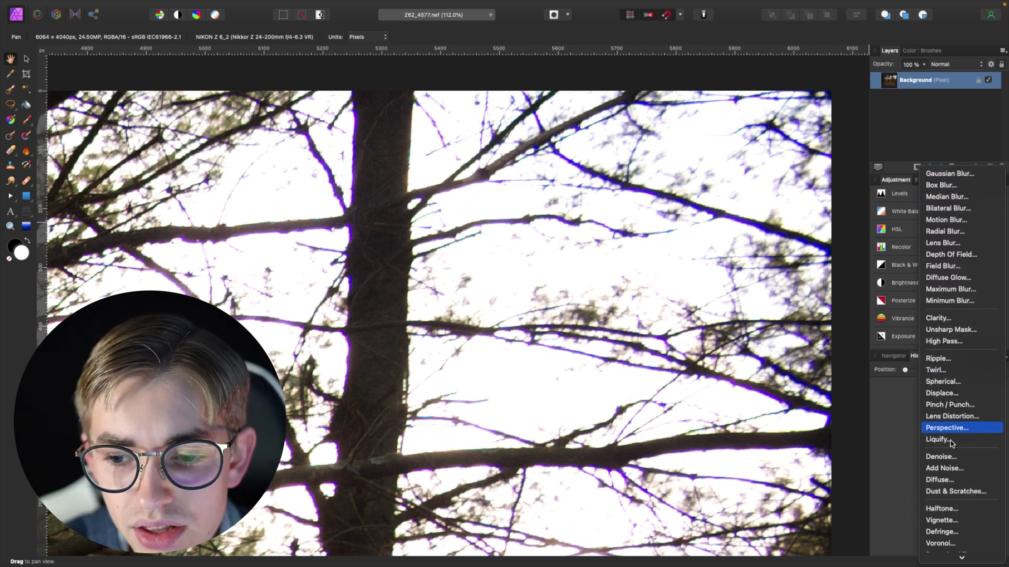
- Add a Defringe live filter with its Fringe Color set to purple
{"action": "scroll", "coordinate": [947, 491], "scroll_direction": "down", "scroll_amount": 2}
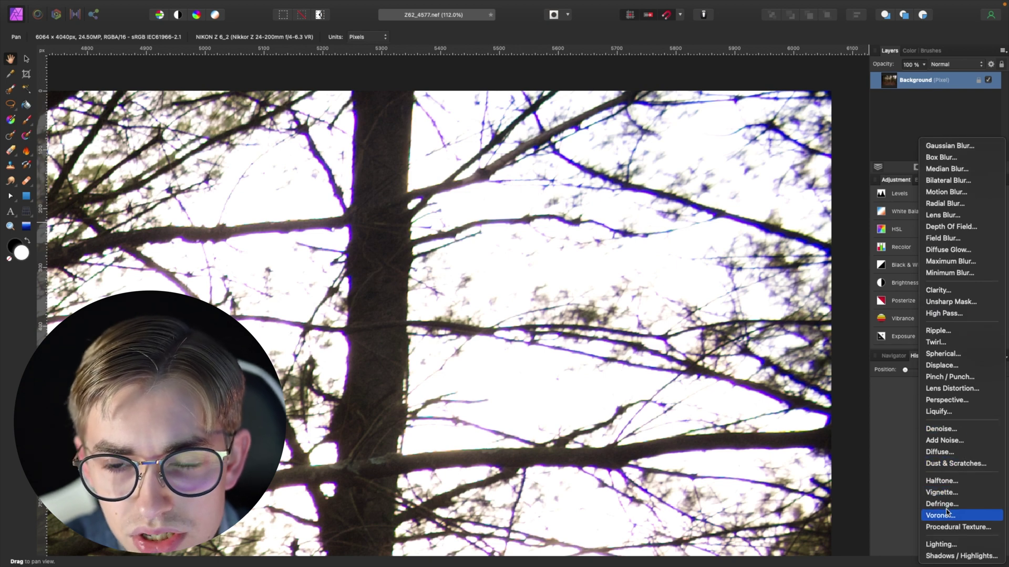
{"action": "left_click", "coordinate": [941, 504]}
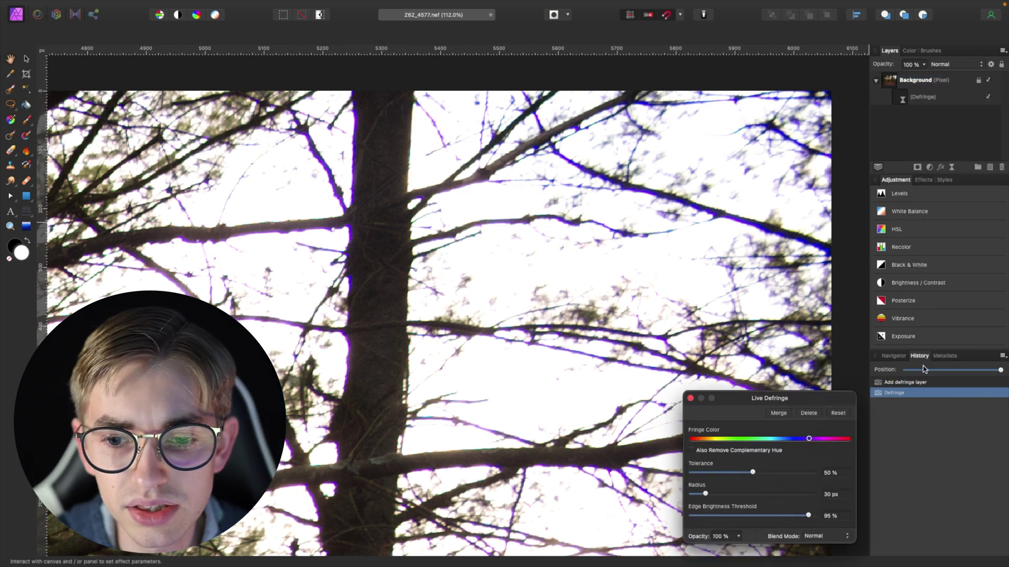
{"action": "left_click_drag", "start_coordinate": [812, 443], "coordinate": [818, 441]}
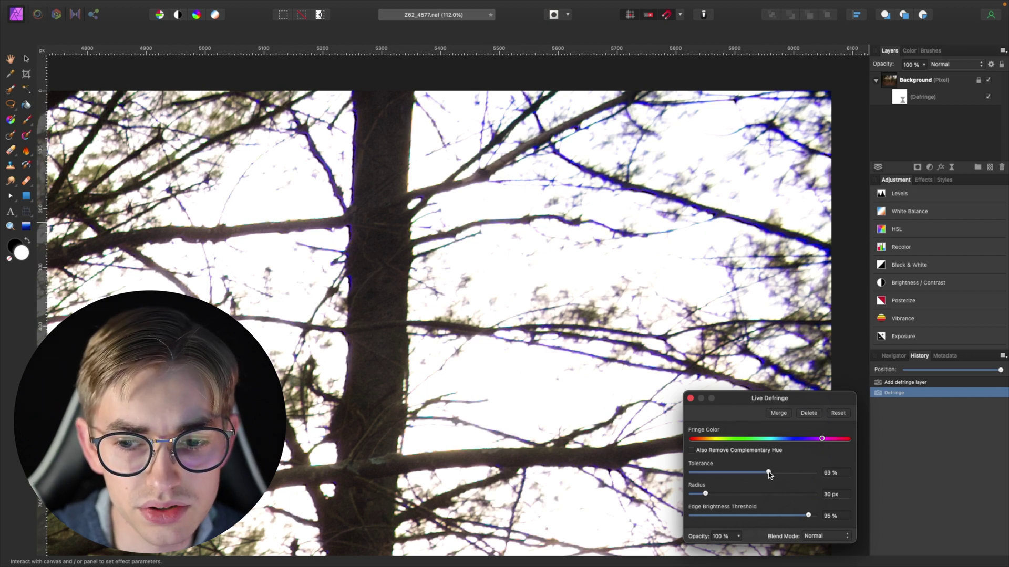
{"action": "left_click", "coordinate": [690, 399]}
- Duplicate the Defringe layer, adjust the copy, and zoom to fit the whole photo
{"action": "left_click", "coordinate": [909, 98]}
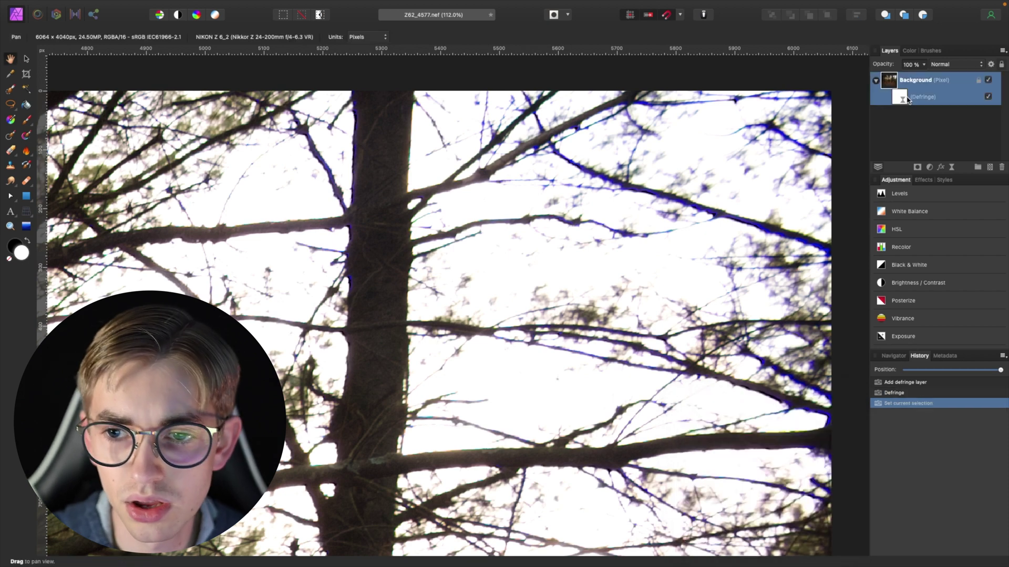
{"action": "left_click", "coordinate": [908, 99]}
{"action": "key", "text": "super+j"}
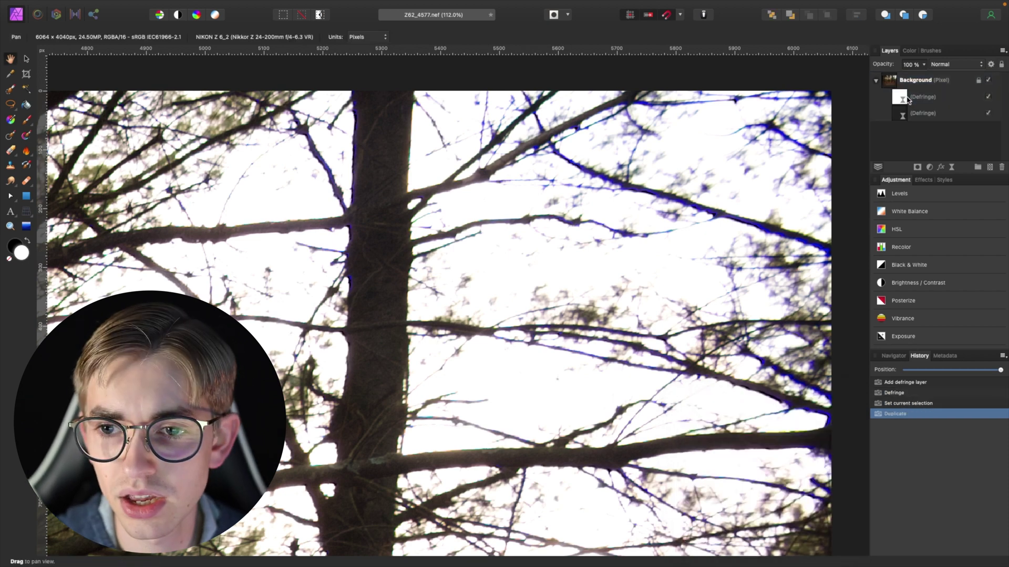
{"action": "double_click", "coordinate": [901, 101]}
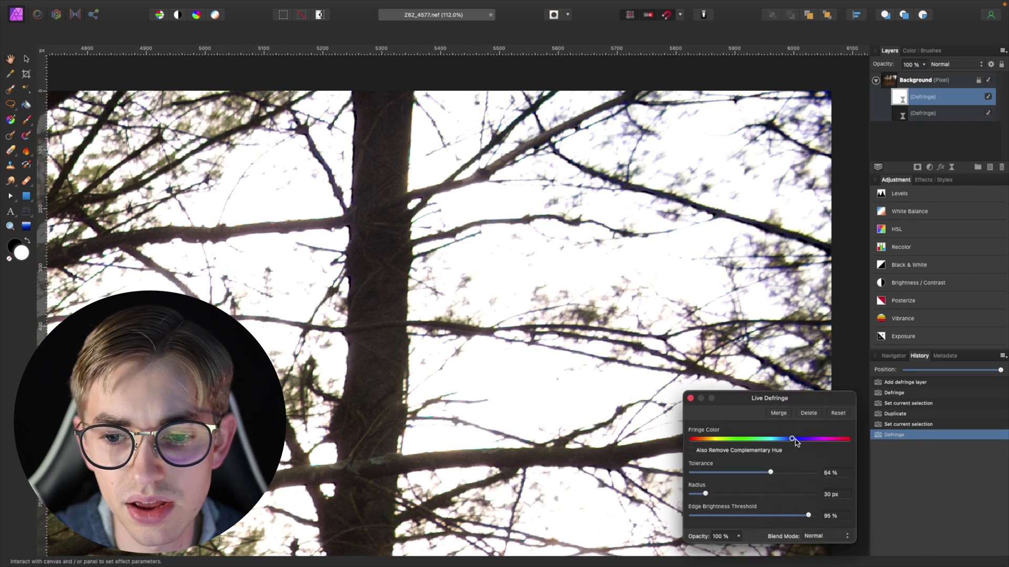
{"action": "left_click", "coordinate": [690, 399]}
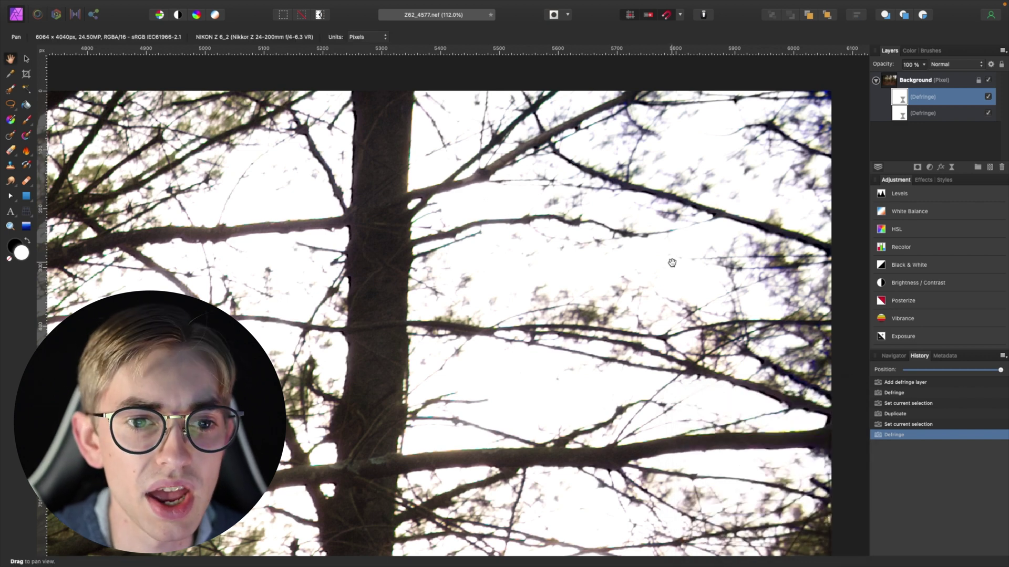
{"action": "key", "text": "super+0"}
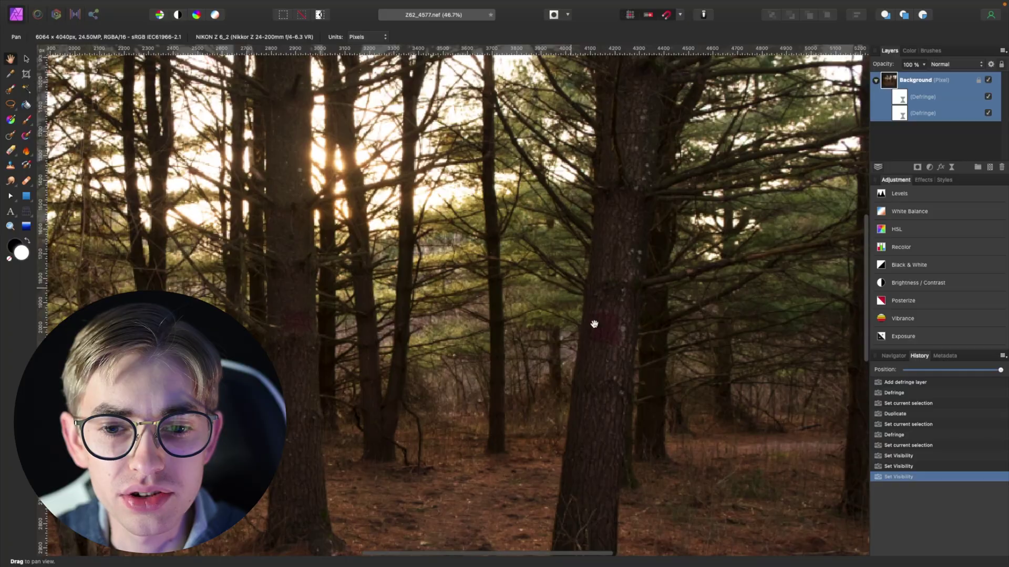
{"action": "left_click_drag", "start_coordinate": [605, 341], "coordinate": [592, 319]}
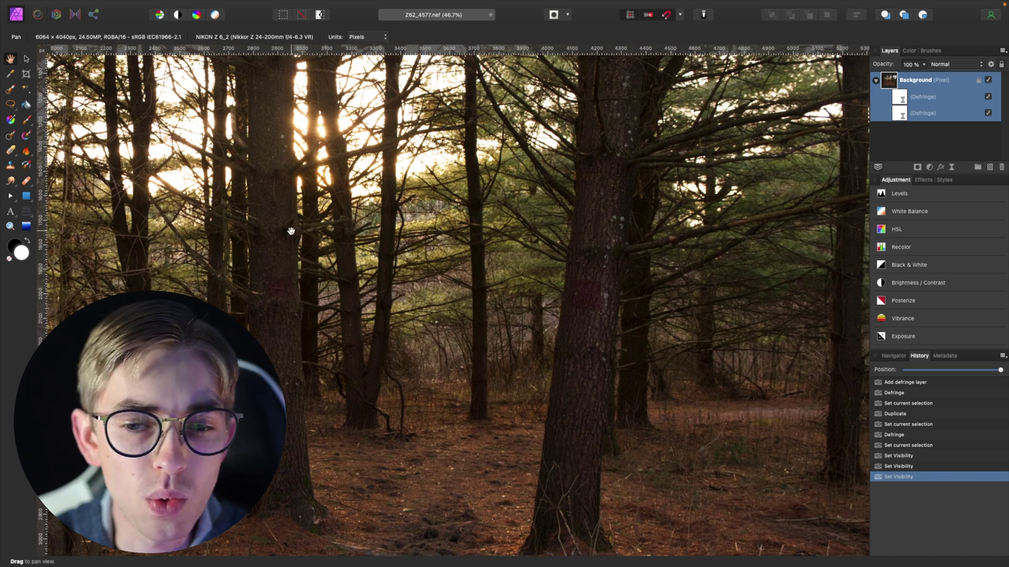
{"action": "scroll", "coordinate": [364, 268], "scroll_direction": "down", "scroll_amount": 10}
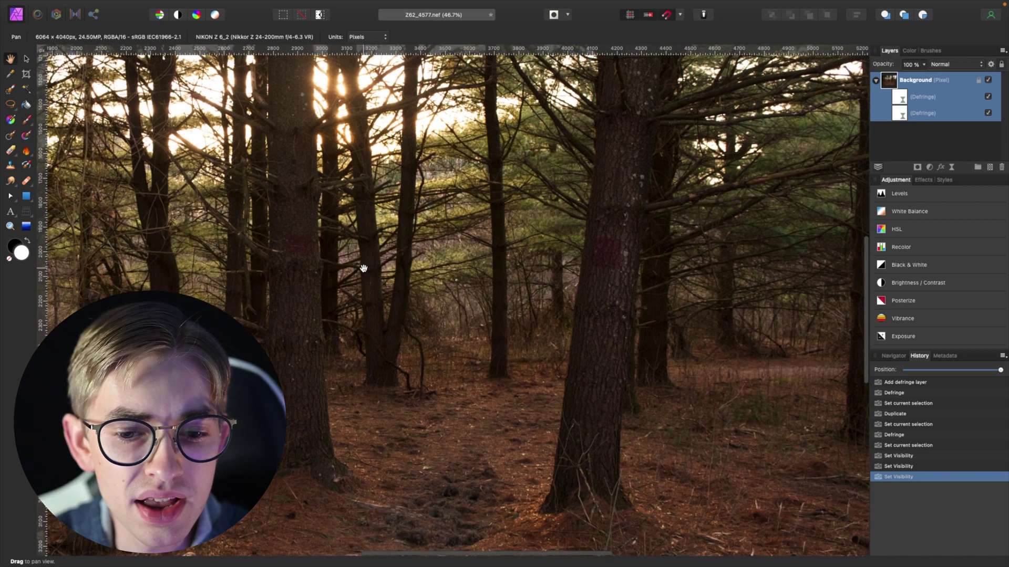
{"action": "scroll", "coordinate": [378, 326], "scroll_direction": "left", "scroll_amount": 3}
{"action": "scroll", "coordinate": [395, 387], "scroll_direction": "left", "scroll_amount": 1}
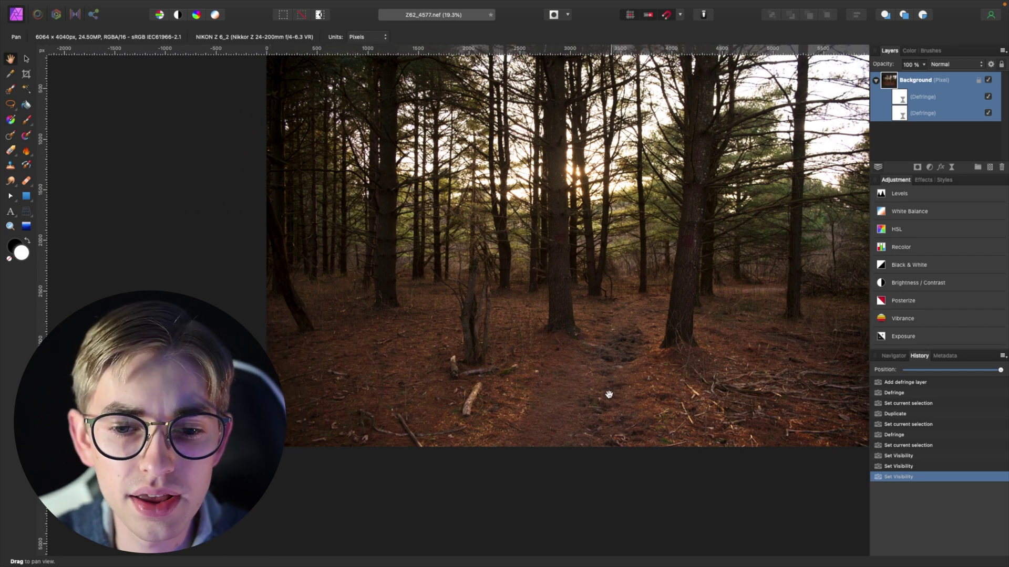
{"action": "scroll", "coordinate": [484, 387], "scroll_direction": "up", "scroll_amount": 10}
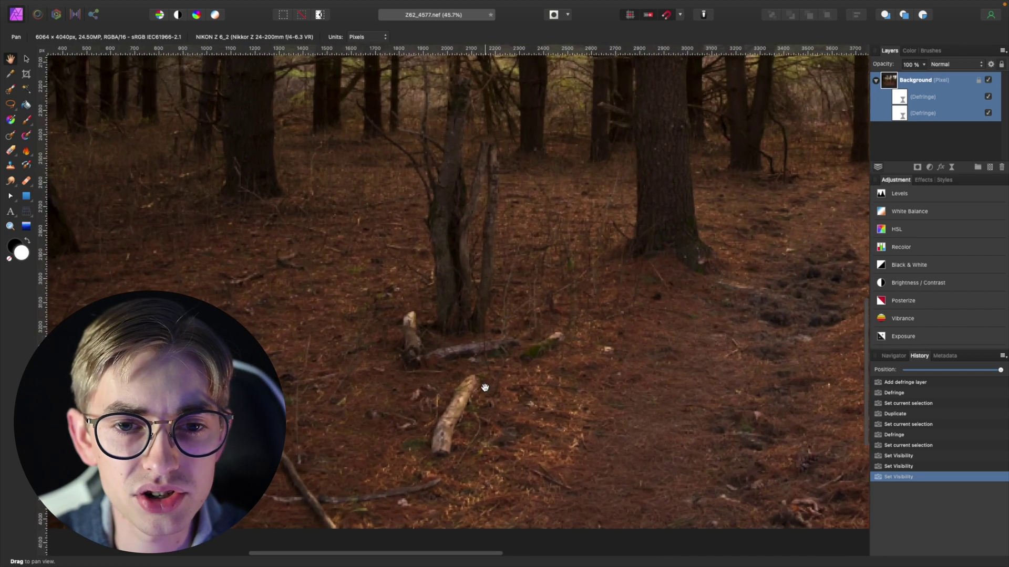
{"action": "scroll", "coordinate": [484, 387], "scroll_direction": "up", "scroll_amount": 3}
{"action": "scroll", "coordinate": [484, 387], "scroll_direction": "down", "scroll_amount": 10}
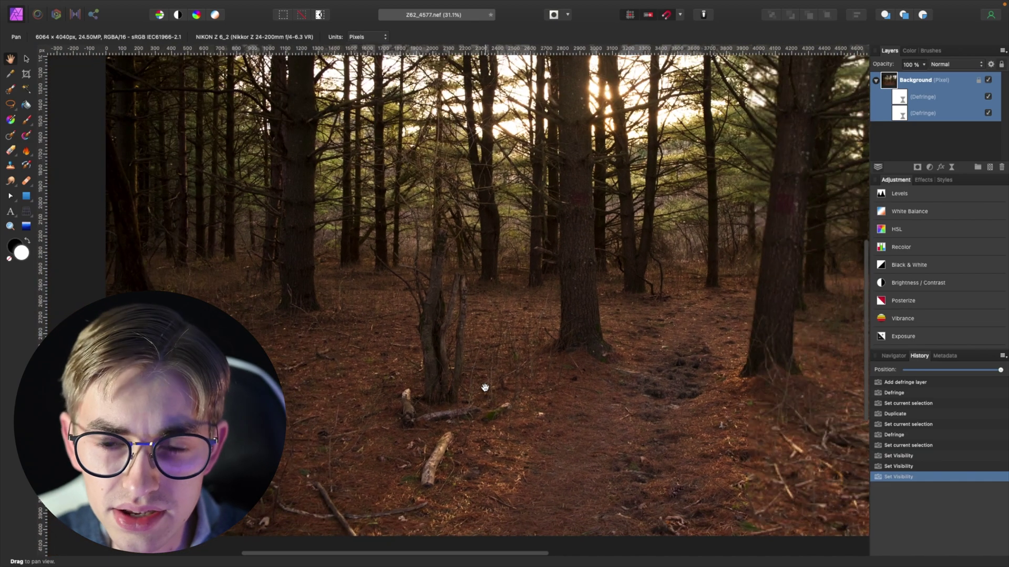
{"action": "scroll", "coordinate": [484, 387], "scroll_direction": "up", "scroll_amount": 2}
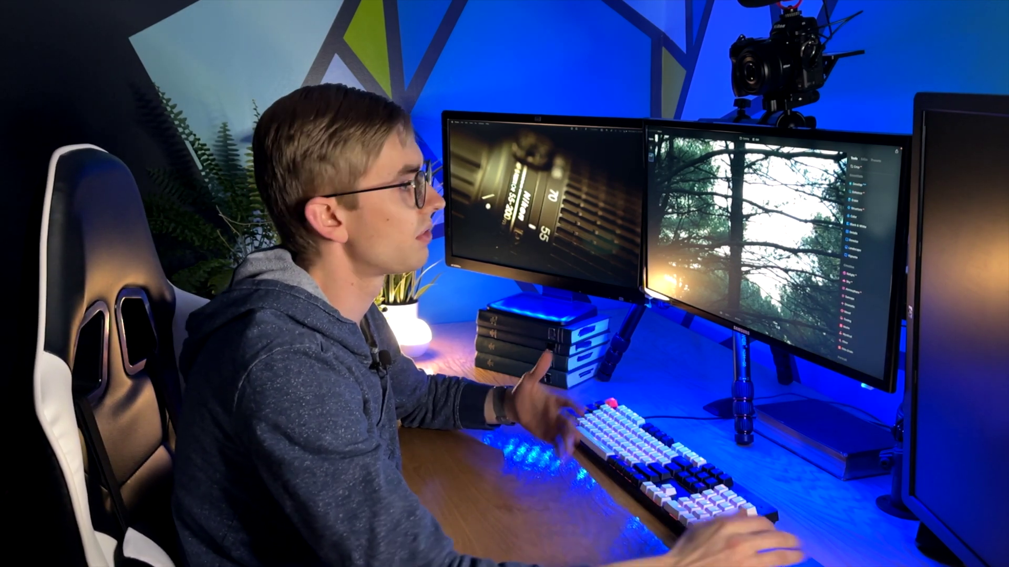
- Set Temperature 7512, Exposure 0.38, Smart Contrast 20, Saturation 21, Vibrance 25, then compare with the original
{"action": "key", "text": "Right"}
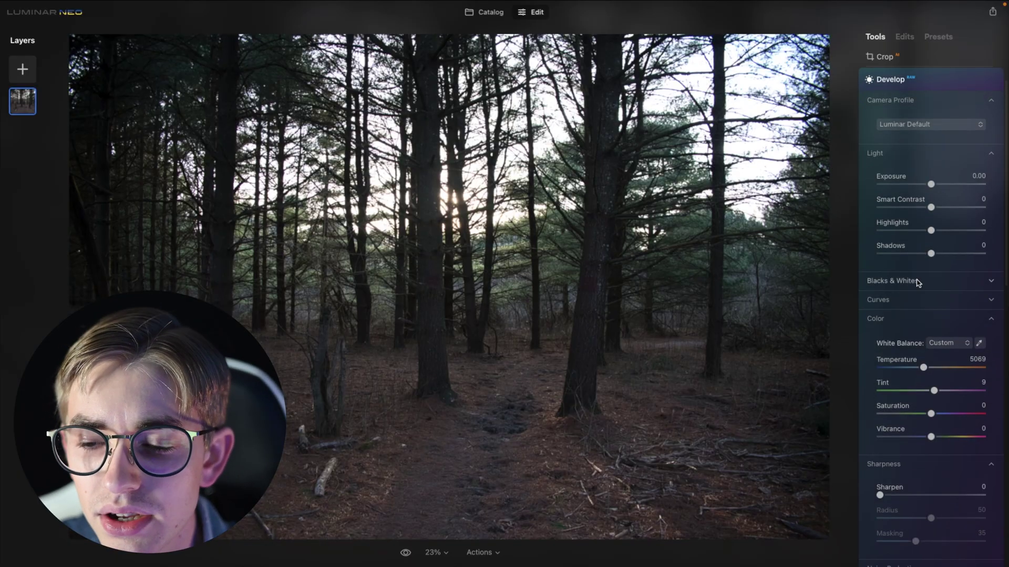
{"action": "scroll", "coordinate": [919, 371], "scroll_direction": "down", "scroll_amount": 1}
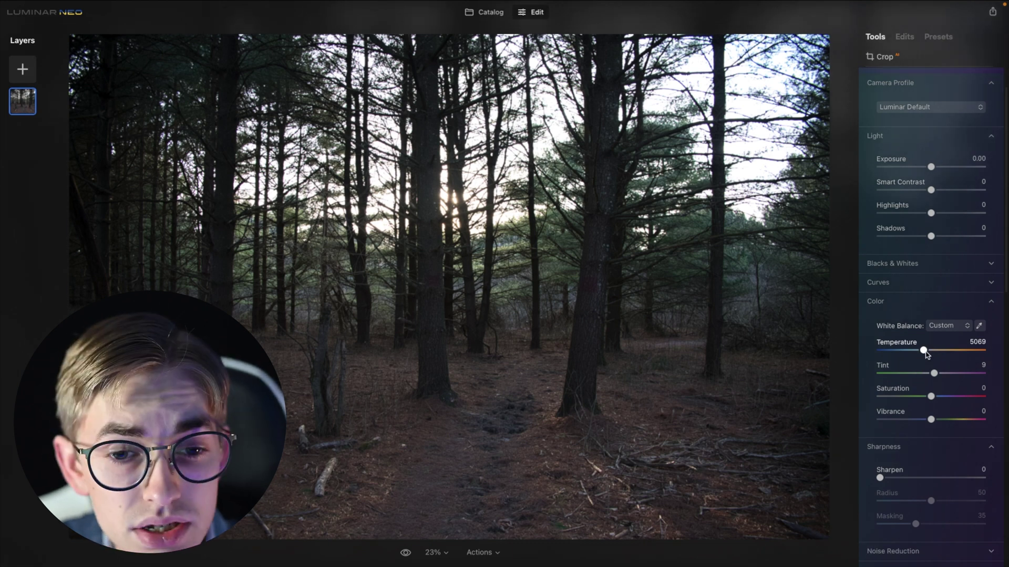
{"action": "left_click_drag", "start_coordinate": [926, 354], "coordinate": [937, 354]}
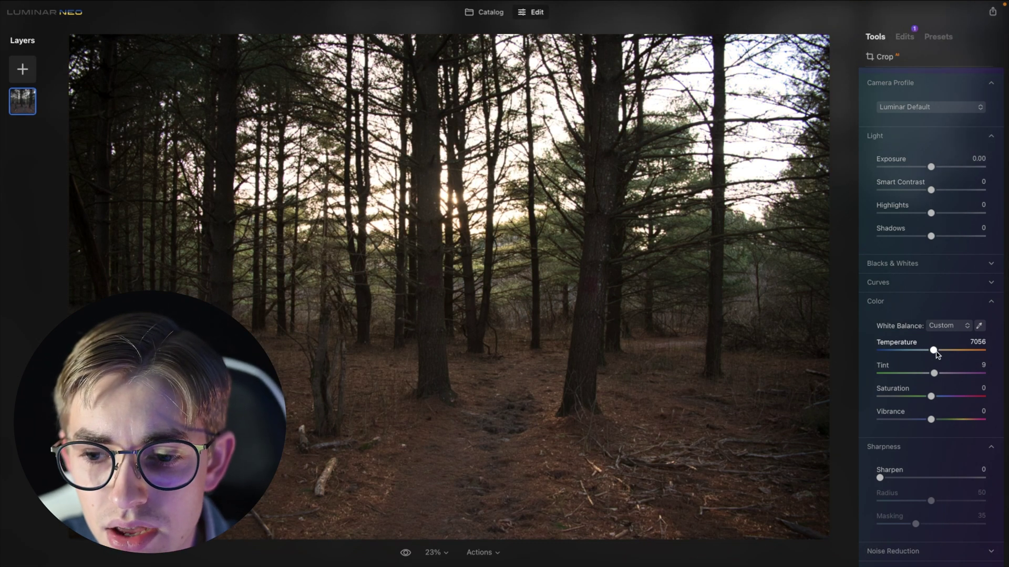
{"action": "left_click_drag", "start_coordinate": [931, 396], "coordinate": [934, 396]}
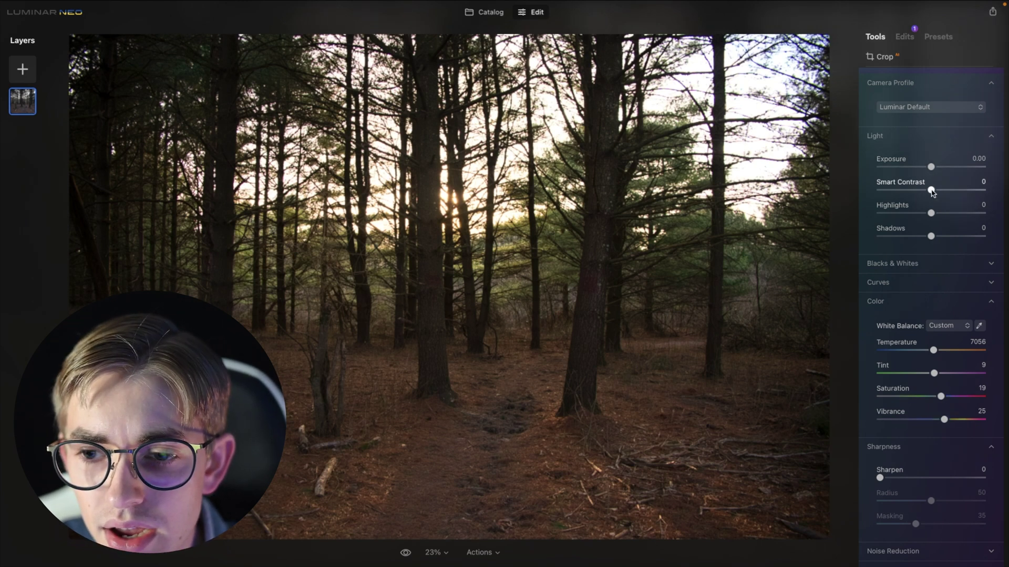
{"action": "left_click_drag", "start_coordinate": [931, 190], "coordinate": [934, 190]}
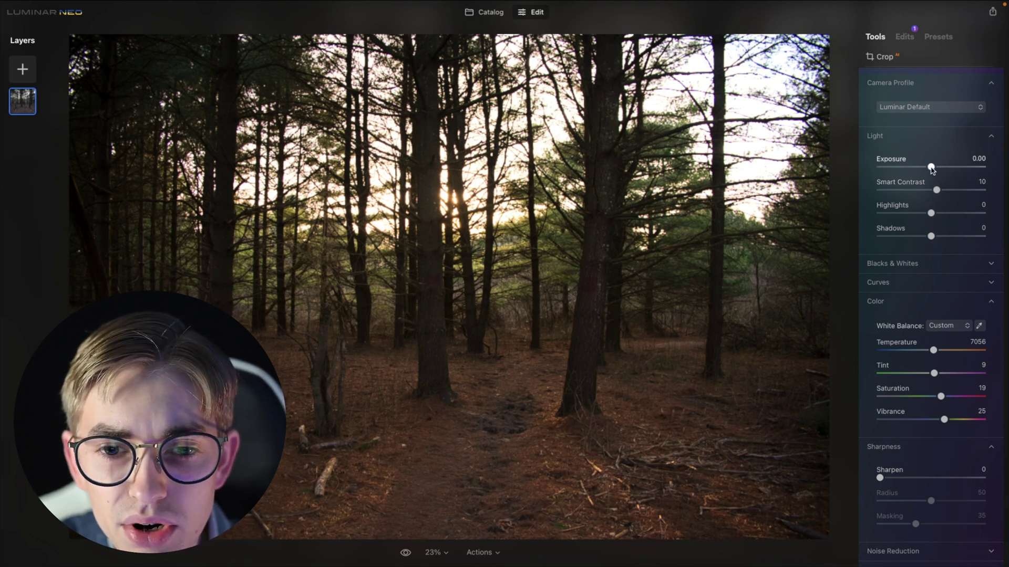
{"action": "left_click_drag", "start_coordinate": [931, 167], "coordinate": [935, 168]}
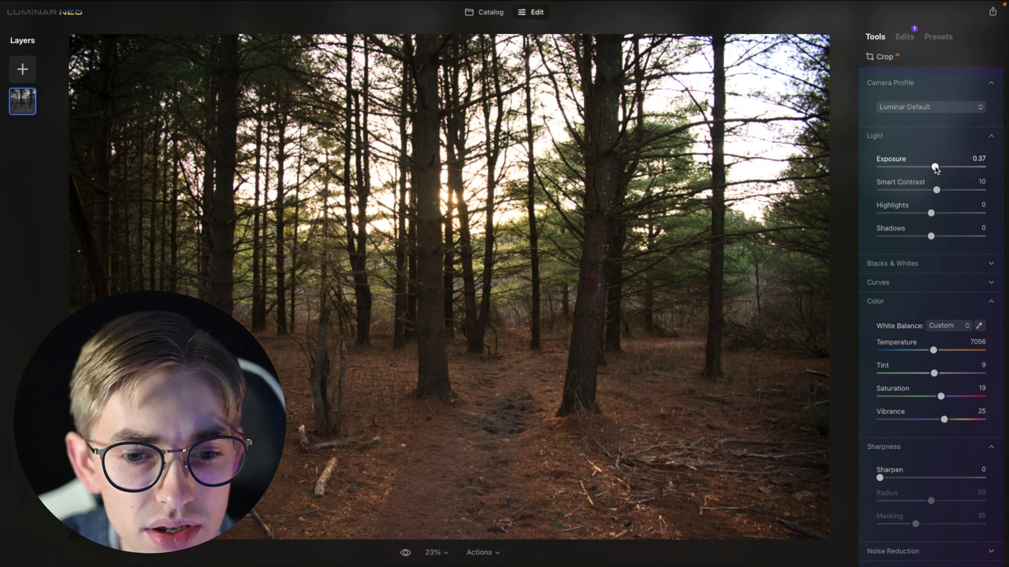
{"action": "left_click_drag", "start_coordinate": [933, 350], "coordinate": [938, 354]}
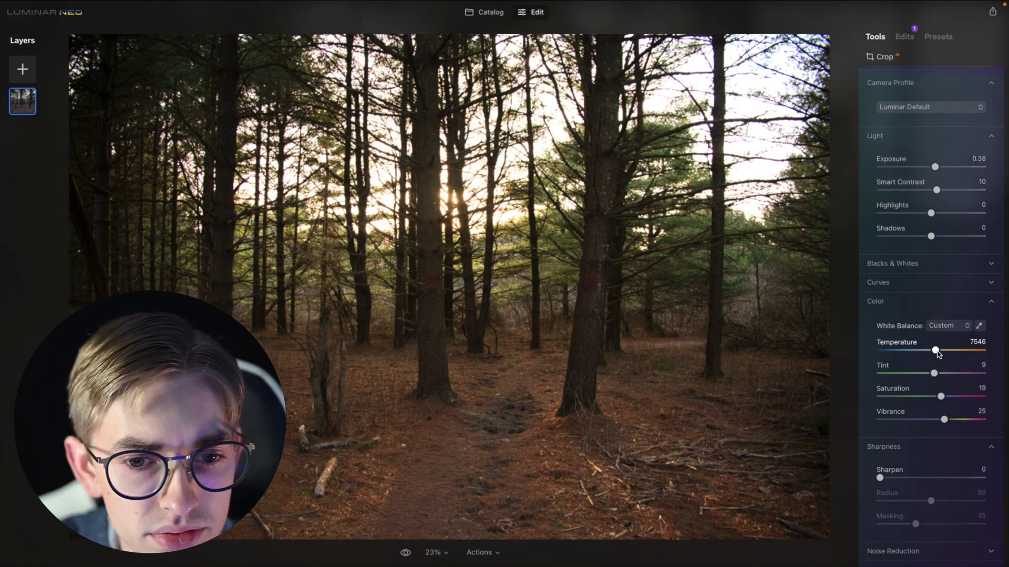
{"action": "left_click", "coordinate": [405, 554]}
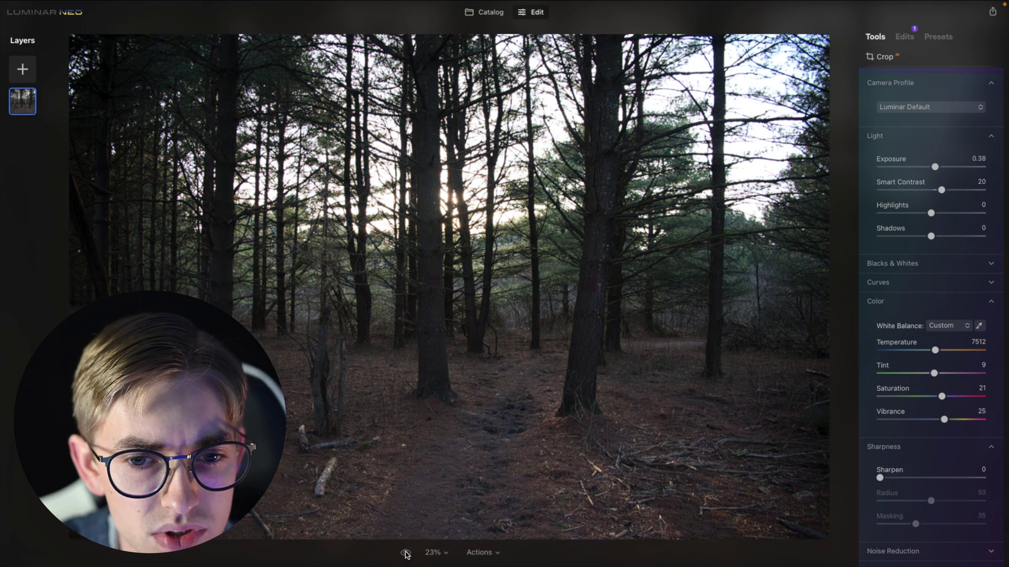
{"action": "left_click", "coordinate": [405, 553]}
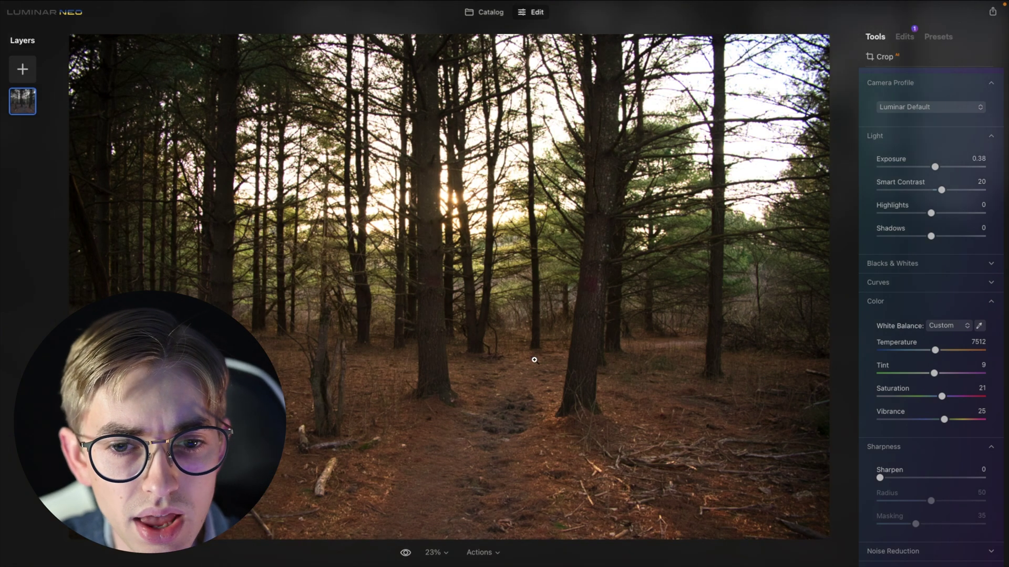
- View the whole forest photo in Affinity Photo for comparison, then return to Luminar Neo
{"action": "key", "text": "super+Tab"}
{"action": "left_click_drag", "start_coordinate": [534, 353], "coordinate": [525, 354]}
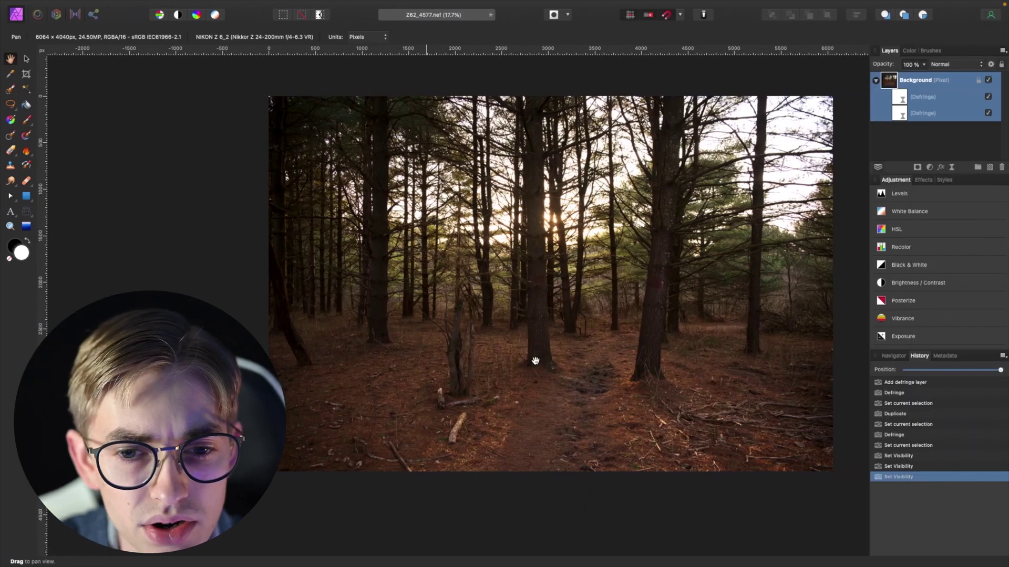
{"action": "scroll", "coordinate": [482, 331], "scroll_direction": "up", "scroll_amount": 3}
{"action": "scroll", "coordinate": [483, 332], "scroll_direction": "down", "scroll_amount": 2}
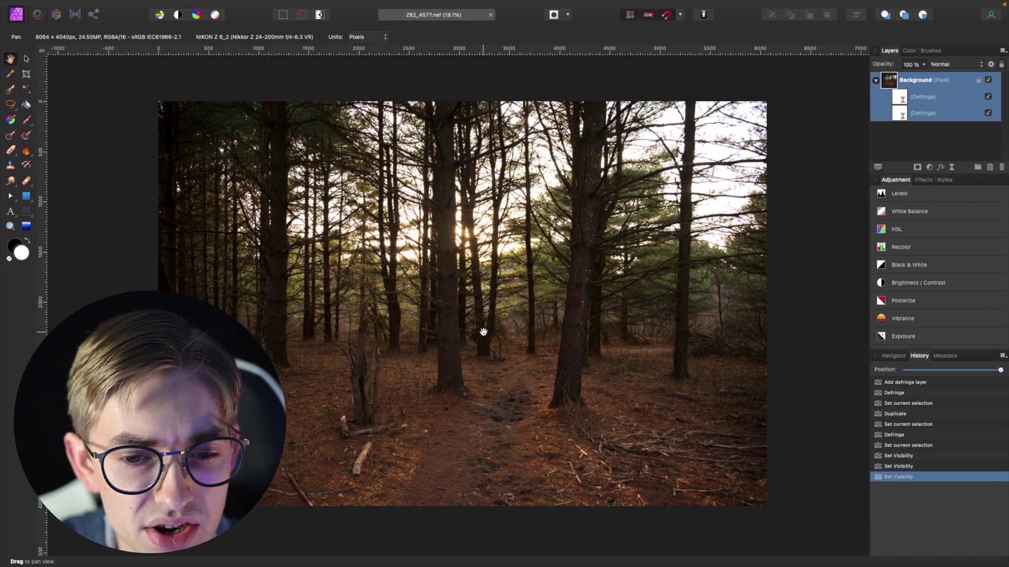
{"action": "key", "text": "super+Tab"}
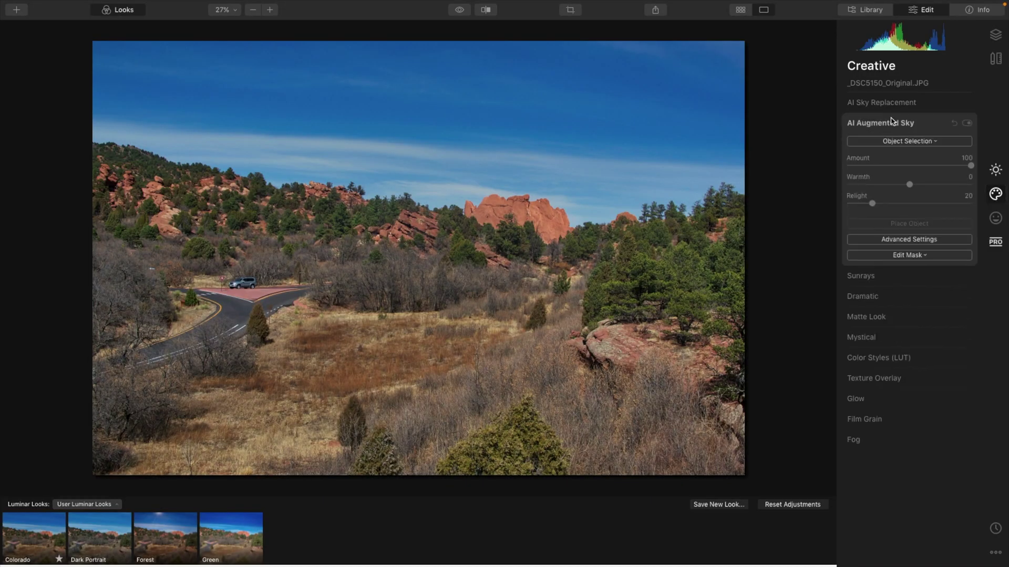
- Place Balloon 1 high in the sky above the red rocks with Warmth 13 and Relight 30
{"action": "left_click", "coordinate": [914, 142]}
{"action": "left_click", "coordinate": [877, 198]}
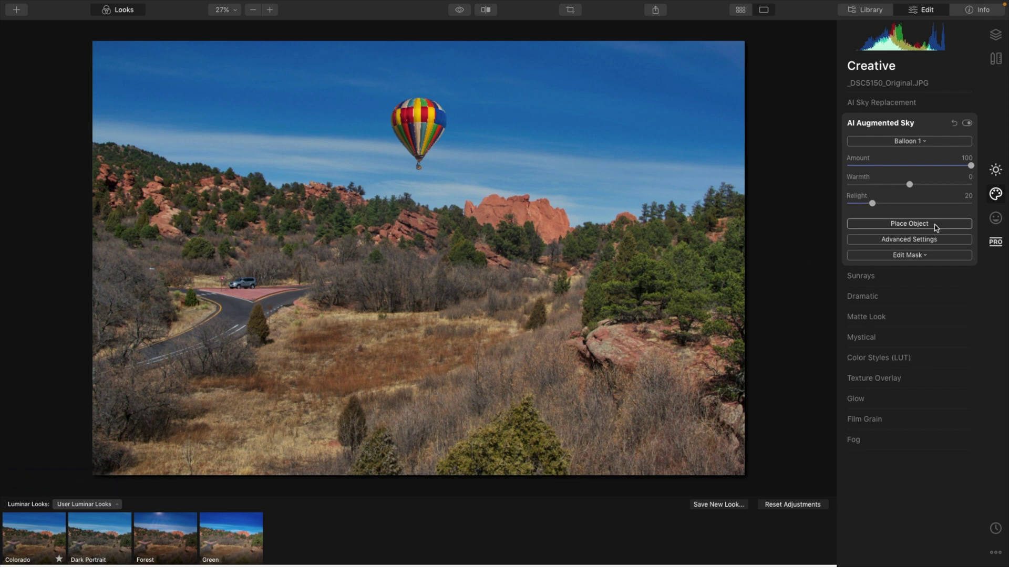
{"action": "left_click", "coordinate": [909, 224]}
{"action": "left_click_drag", "start_coordinate": [413, 135], "coordinate": [479, 180]}
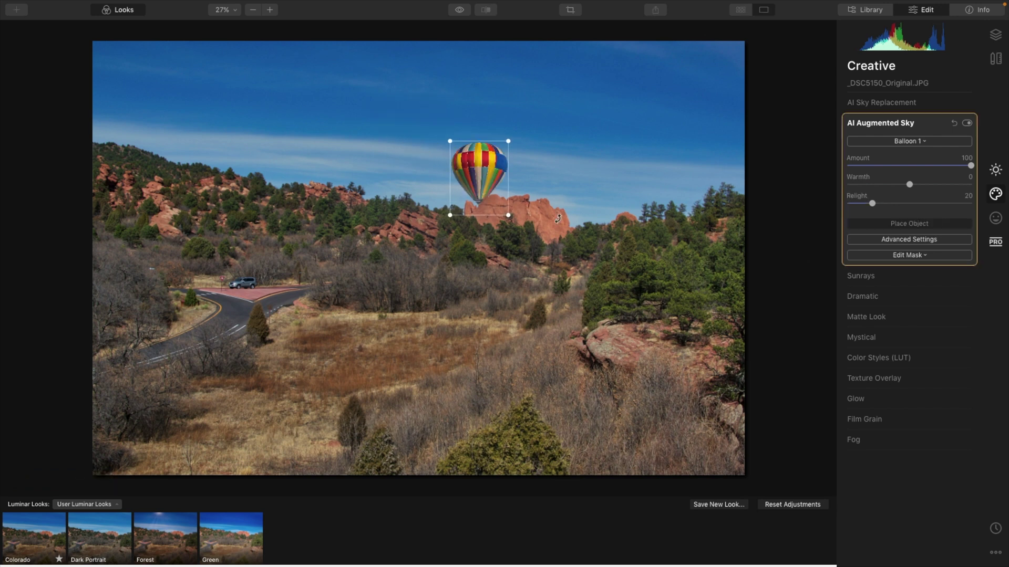
{"action": "left_click_drag", "start_coordinate": [475, 171], "coordinate": [544, 135]}
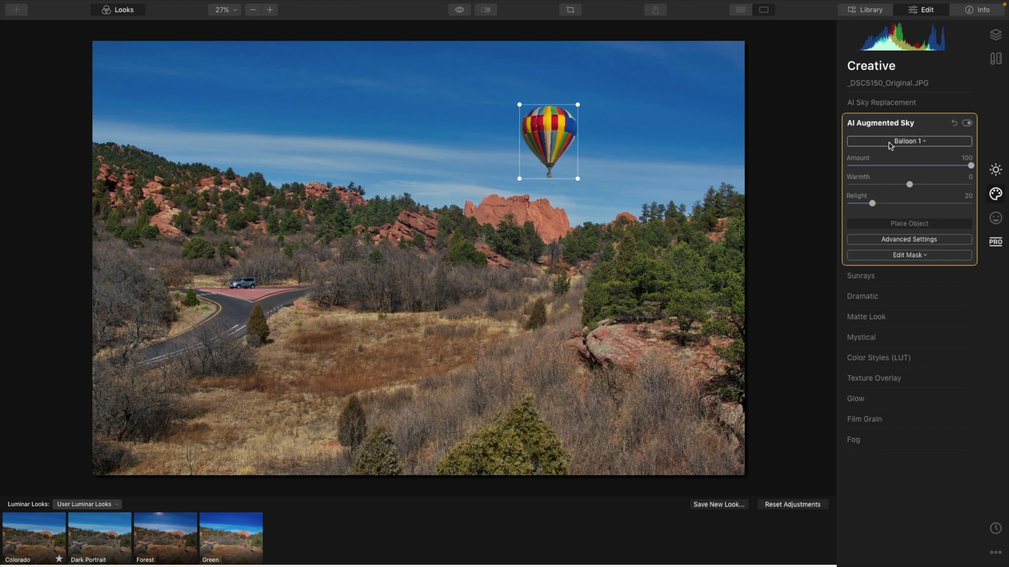
{"action": "left_click_drag", "start_coordinate": [910, 186], "coordinate": [887, 204]}
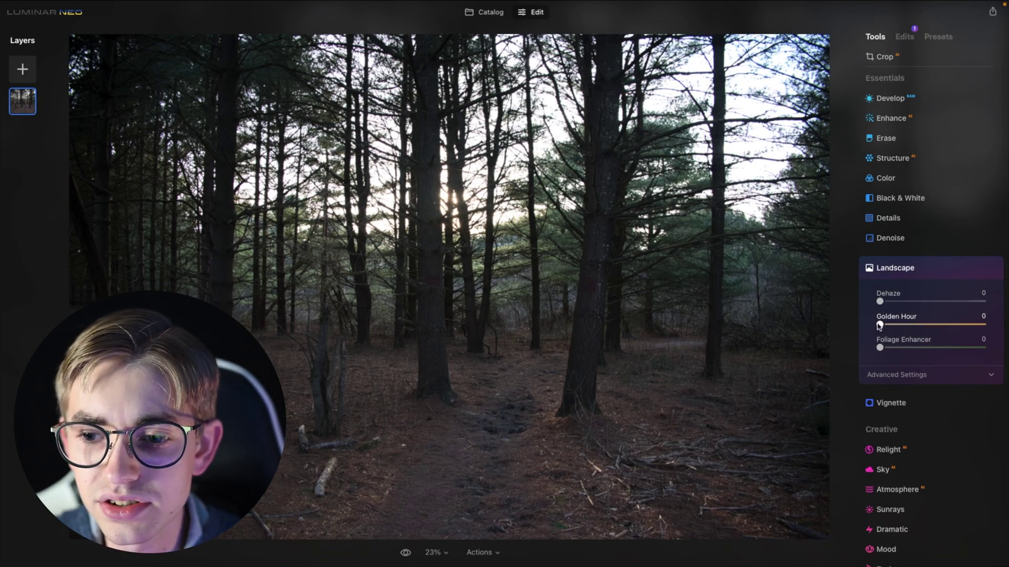
- Push Golden Hour to 100 and fine-tune Foliage Enhancer to 35
{"action": "left_click_drag", "start_coordinate": [879, 326], "coordinate": [1004, 319]}
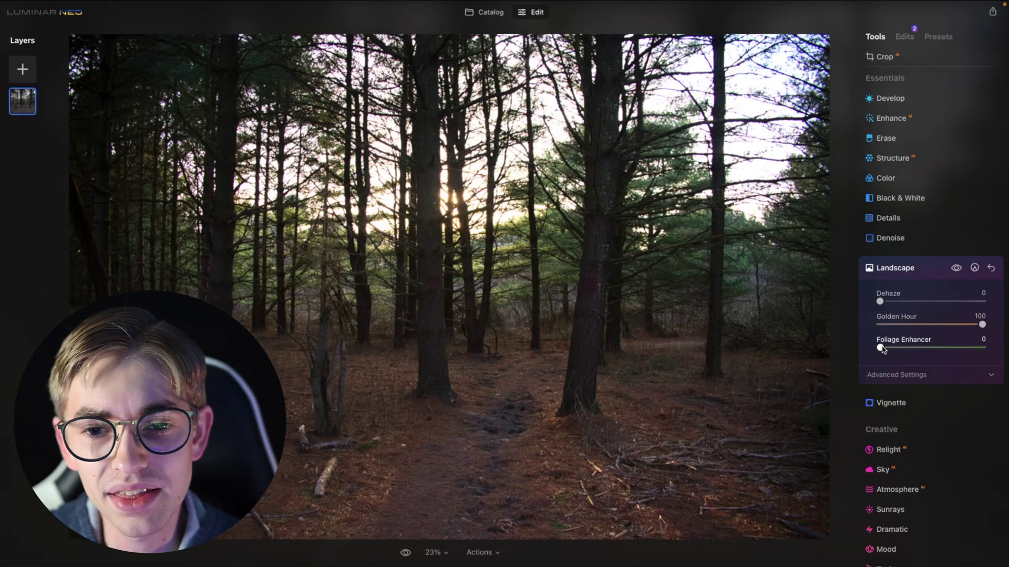
{"action": "left_click_drag", "start_coordinate": [881, 348], "coordinate": [888, 348]}
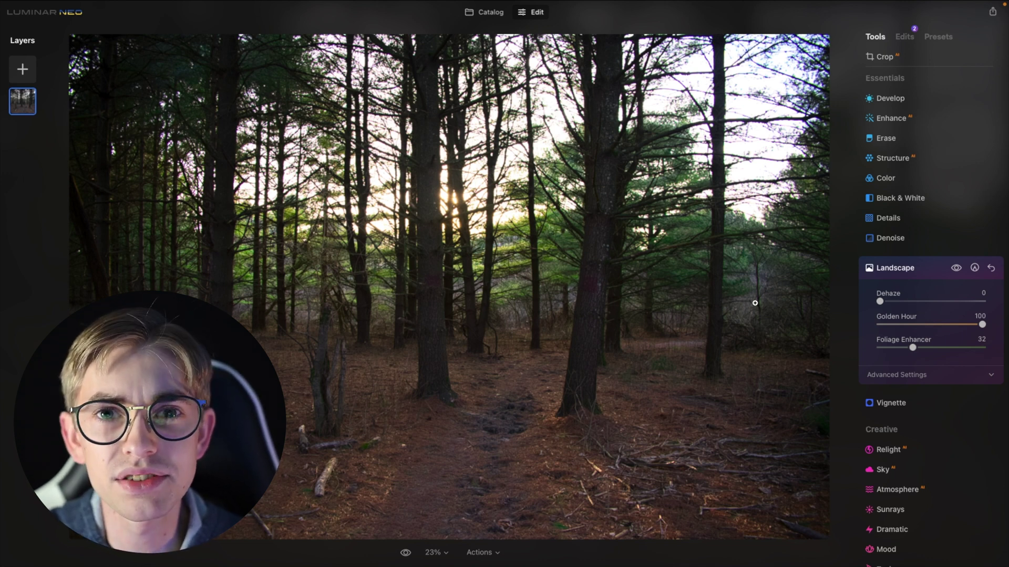
{"action": "left_click_drag", "start_coordinate": [914, 348], "coordinate": [916, 348]}
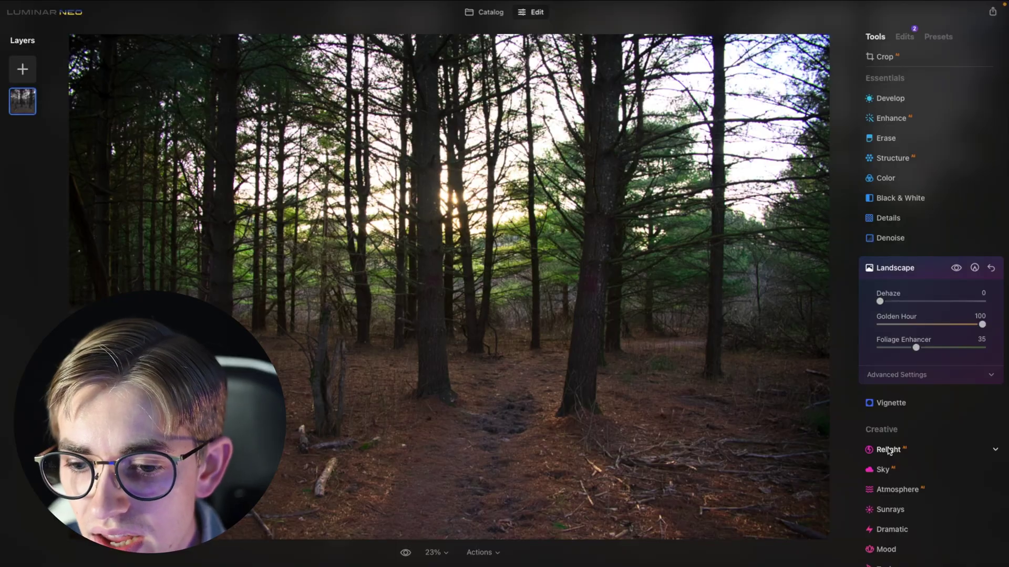
- In Relight set Brightness Near 52, Depth 61, Brightness Far 22, Warmth Near 15, Warmth Far 1
{"action": "left_click", "coordinate": [888, 451]}
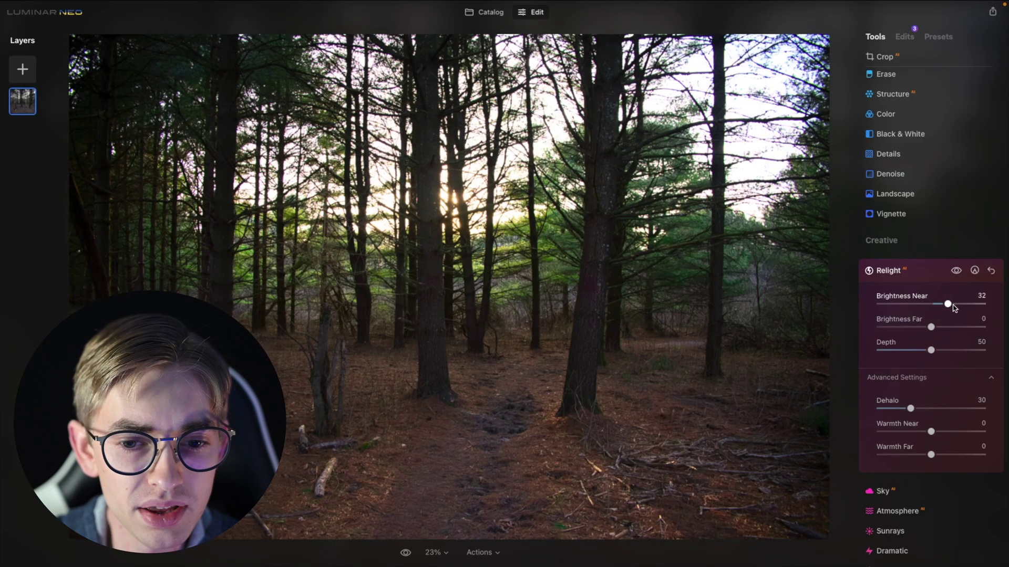
{"action": "mouse_move", "coordinate": [954, 308]}
{"action": "left_mouse_down"}
{"action": "mouse_move", "coordinate": [978, 310]}
{"action": "mouse_move", "coordinate": [964, 308]}
{"action": "left_mouse_up"}
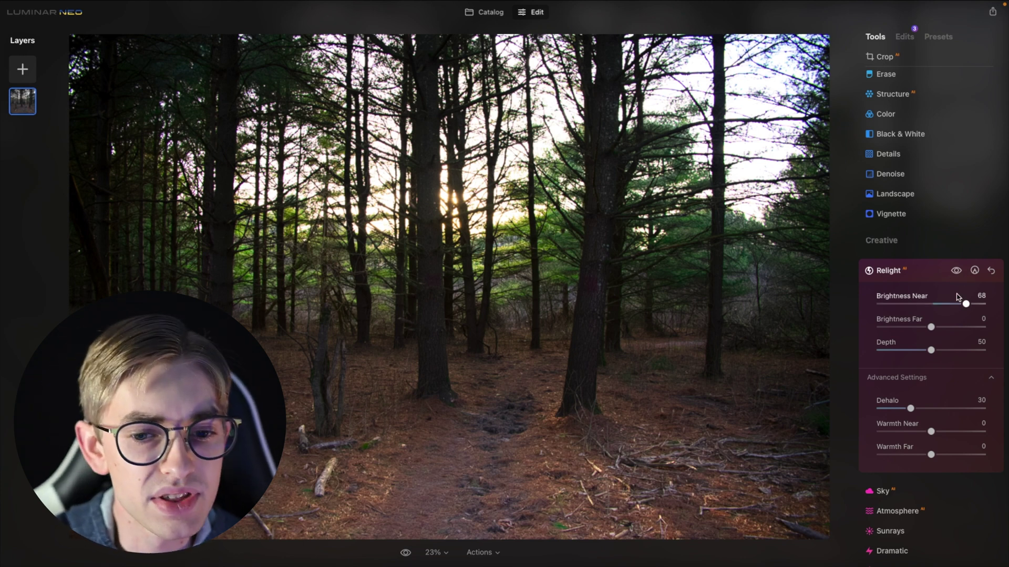
{"action": "left_click_drag", "start_coordinate": [940, 306], "coordinate": [932, 306]}
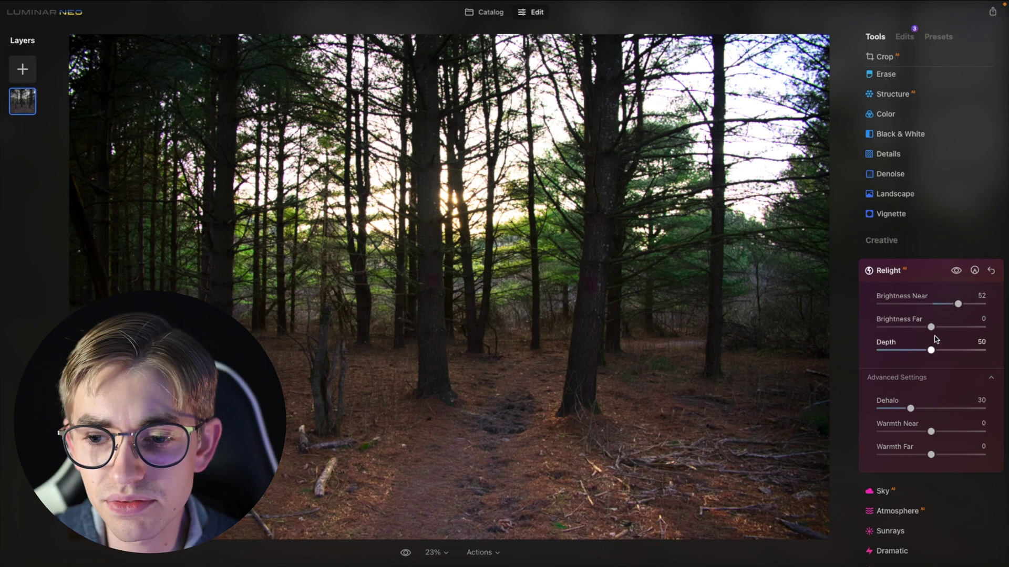
{"action": "left_click_drag", "start_coordinate": [933, 352], "coordinate": [937, 352]}
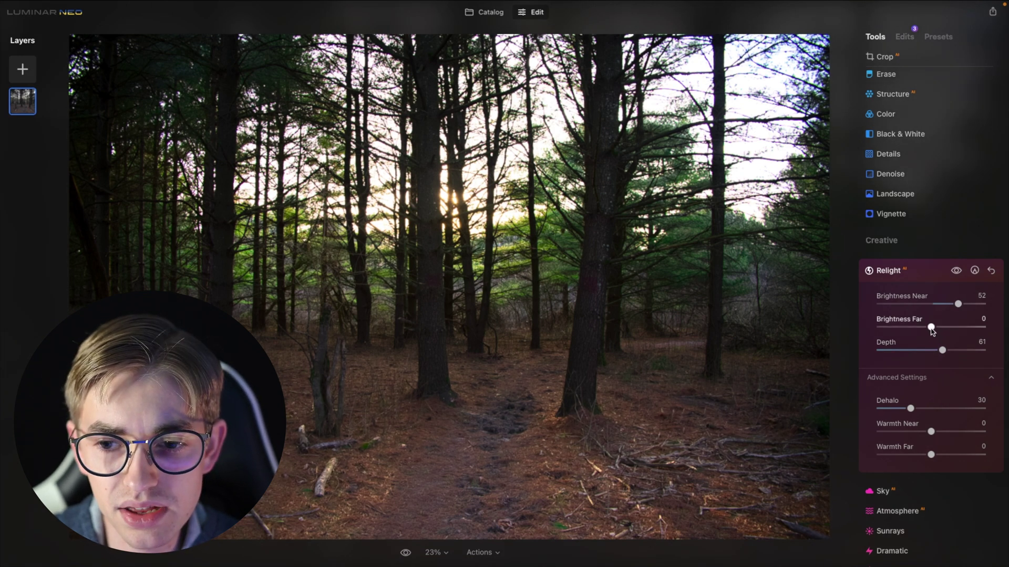
{"action": "left_click_drag", "start_coordinate": [931, 328], "coordinate": [942, 327]}
{"action": "left_click_drag", "start_coordinate": [931, 431], "coordinate": [938, 432]}
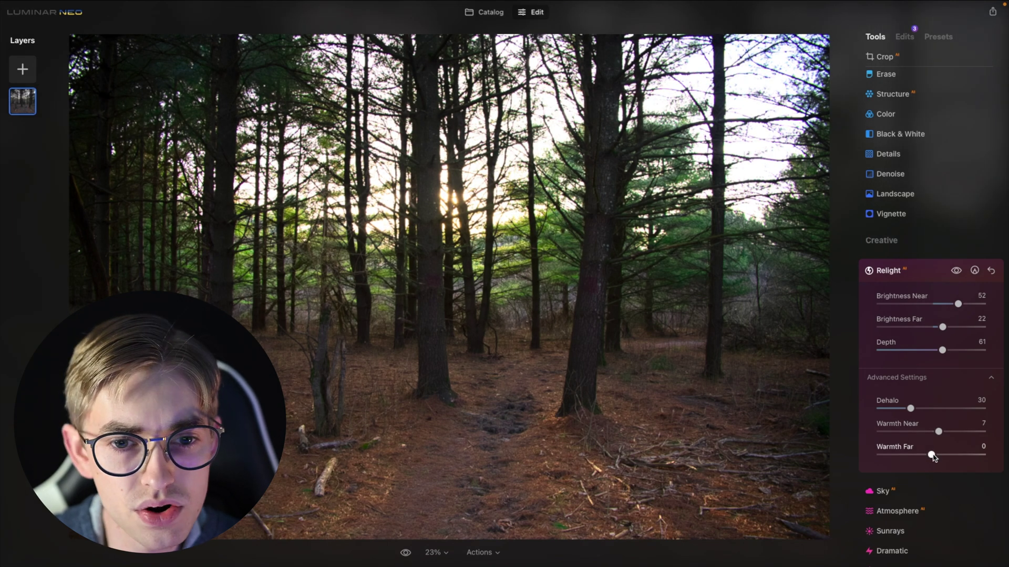
{"action": "left_click_drag", "start_coordinate": [938, 456], "coordinate": [936, 456]}
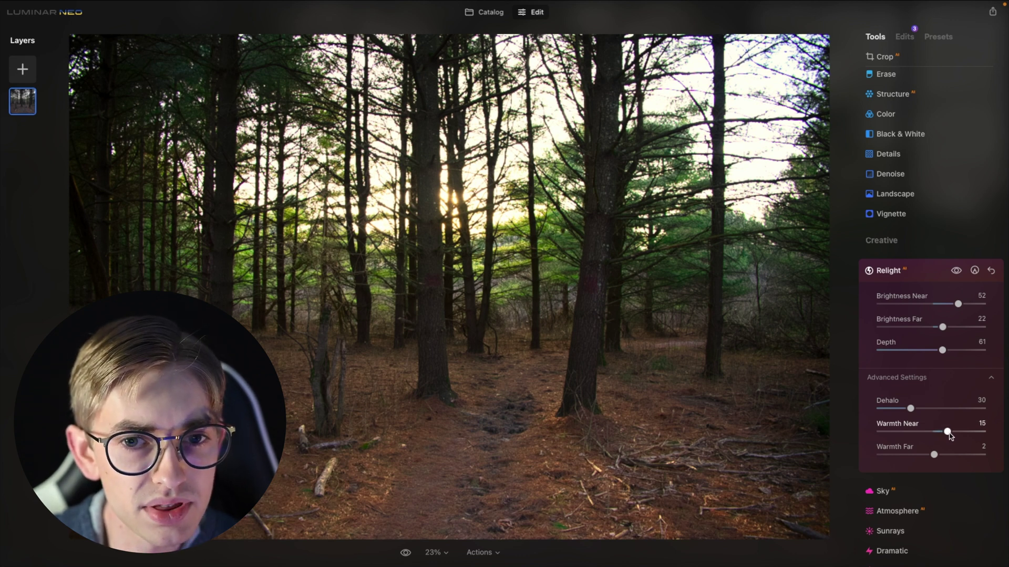
{"action": "left_click_drag", "start_coordinate": [935, 456], "coordinate": [932, 455]}
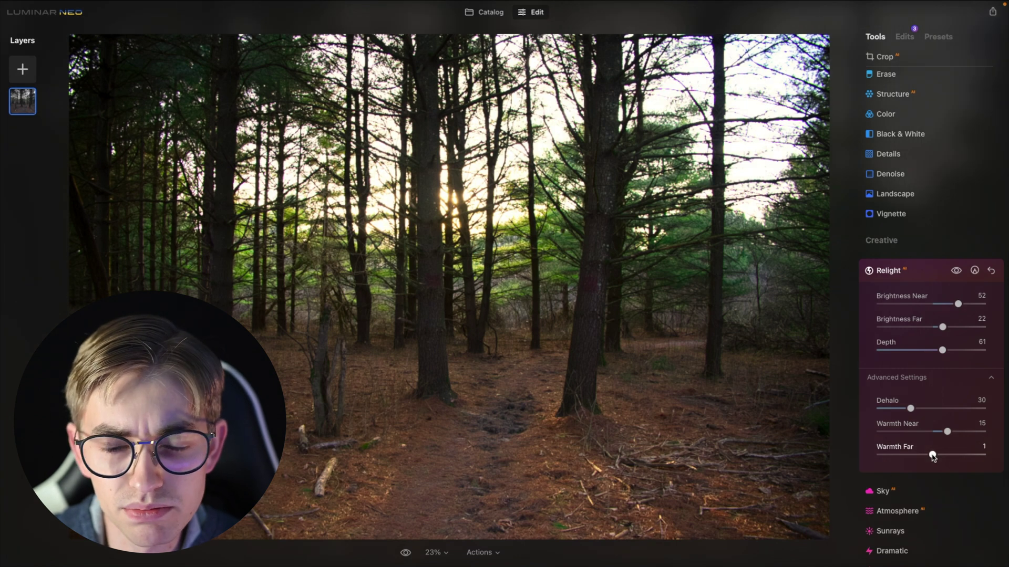
- Toggle the Relight effect off and on for a before/after view, ending with it off
{"action": "left_click", "coordinate": [956, 271]}
{"action": "left_click", "coordinate": [956, 271]}
{"action": "left_click", "coordinate": [956, 271]}
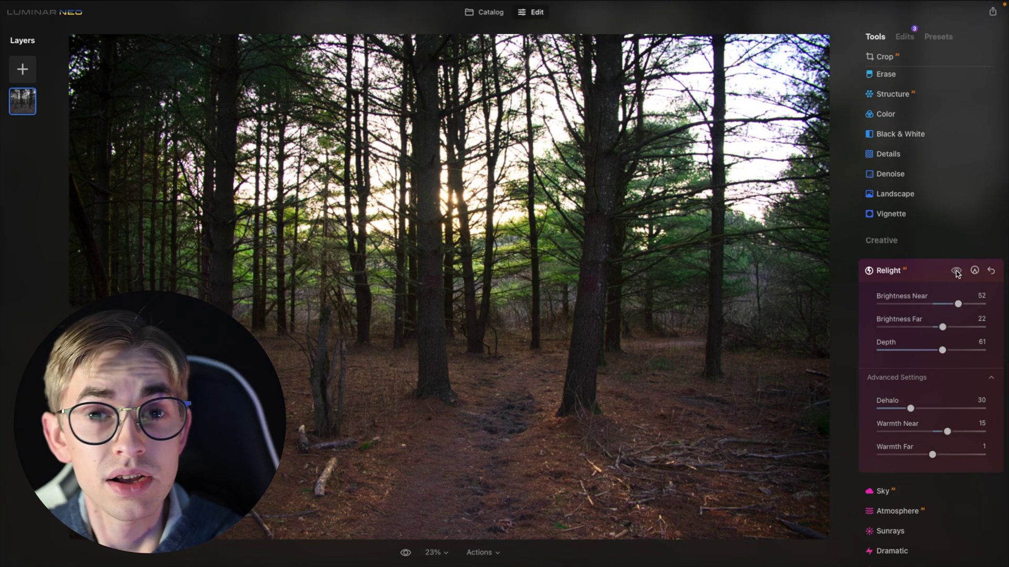
{"action": "left_click", "coordinate": [957, 271]}
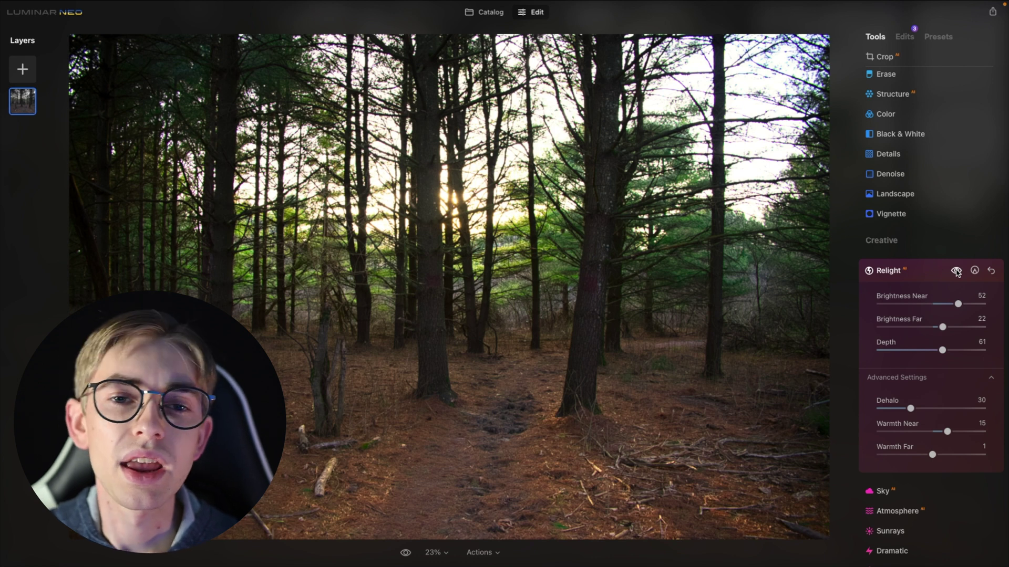
{"action": "left_click", "coordinate": [956, 271]}
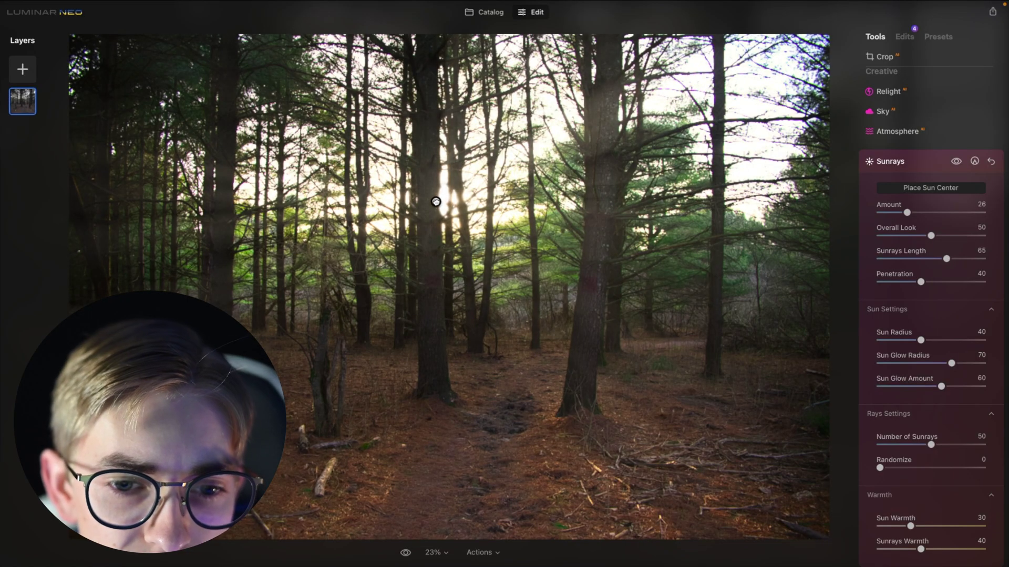
- Place the Sunrays sun in the sky gap between the central pine trunks, briefly trying the upper-left edge
{"action": "left_click_drag", "start_coordinate": [423, 201], "coordinate": [606, 200]}
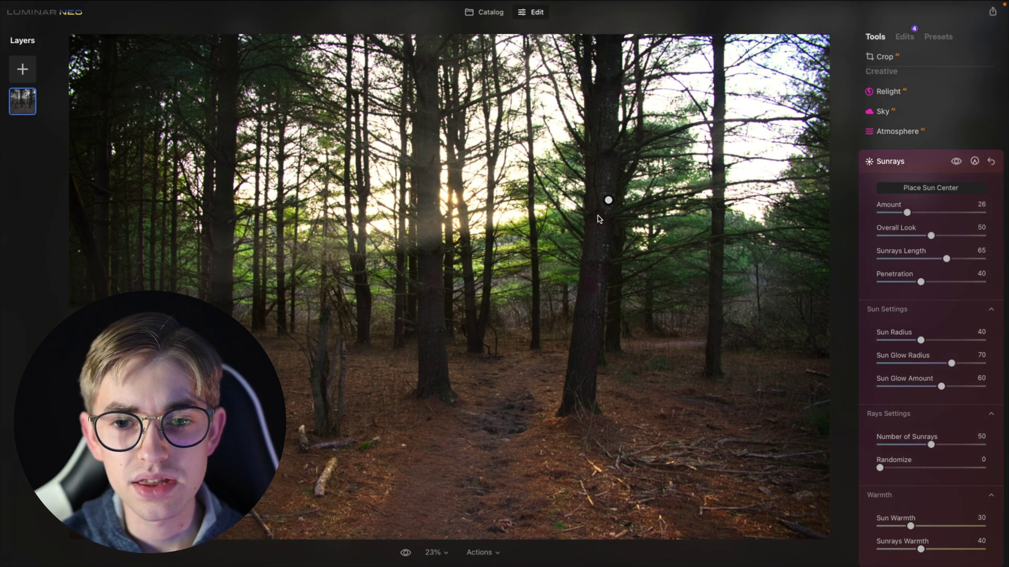
{"action": "left_click_drag", "start_coordinate": [609, 200], "coordinate": [117, 181]}
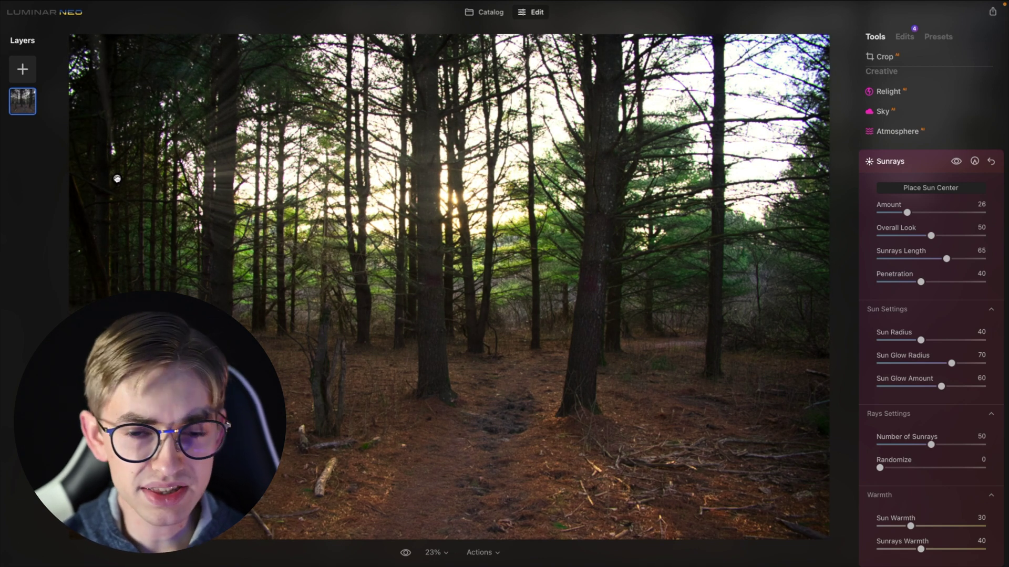
{"action": "left_click_drag", "start_coordinate": [117, 179], "coordinate": [443, 202]}
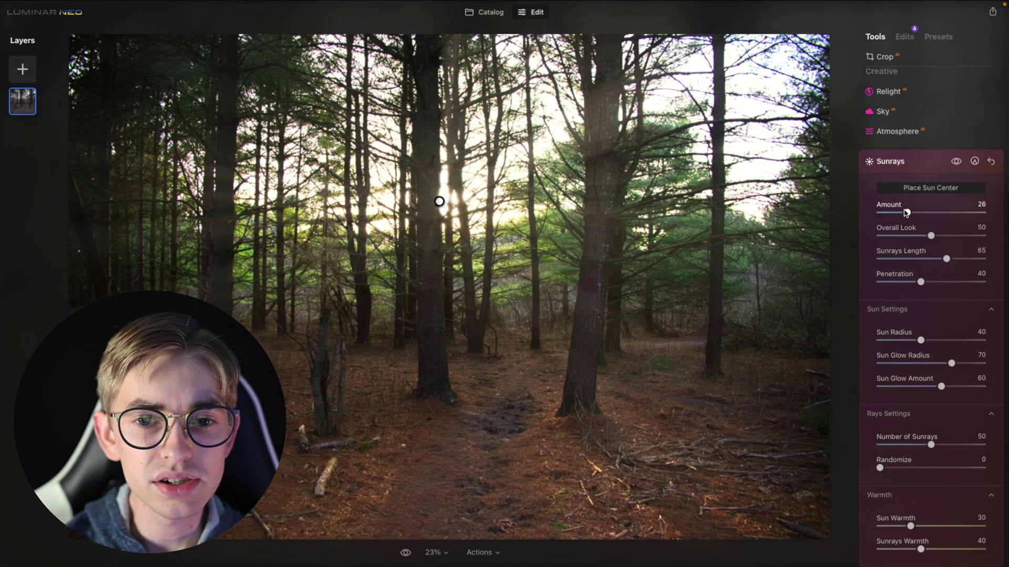
- Soften and warm the rays to Amount 12 and Sun Warmth 41, toggling the effect off to compare
{"action": "left_click_drag", "start_coordinate": [907, 213], "coordinate": [898, 212]}
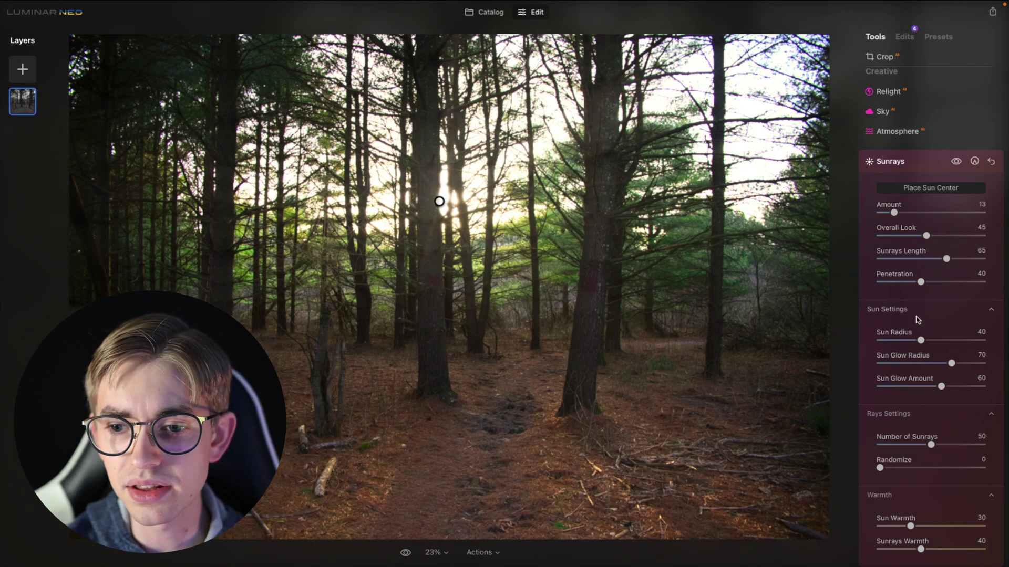
{"action": "left_click", "coordinate": [923, 526]}
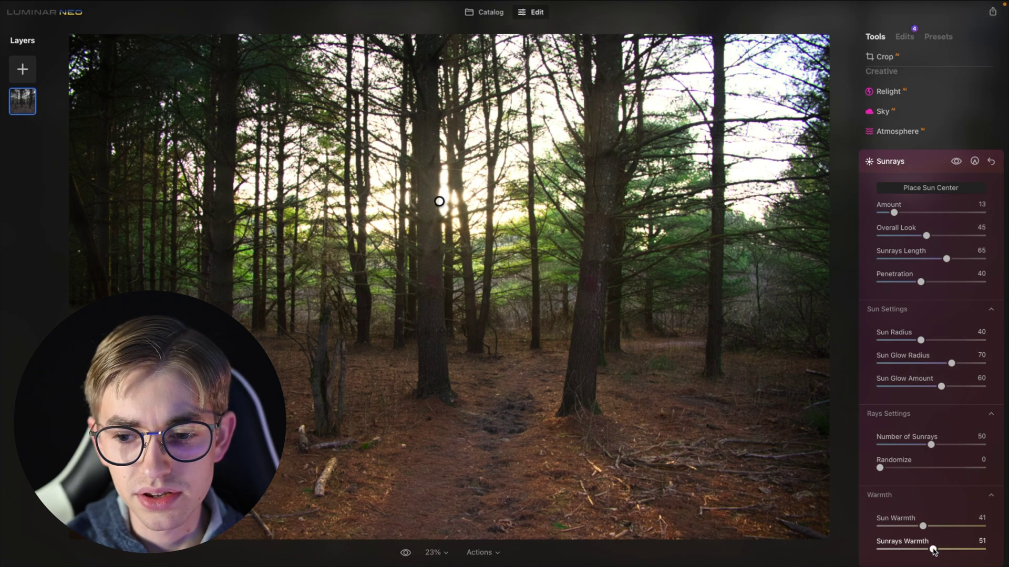
{"action": "left_click", "coordinate": [956, 163]}
{"action": "left_click", "coordinate": [956, 163]}
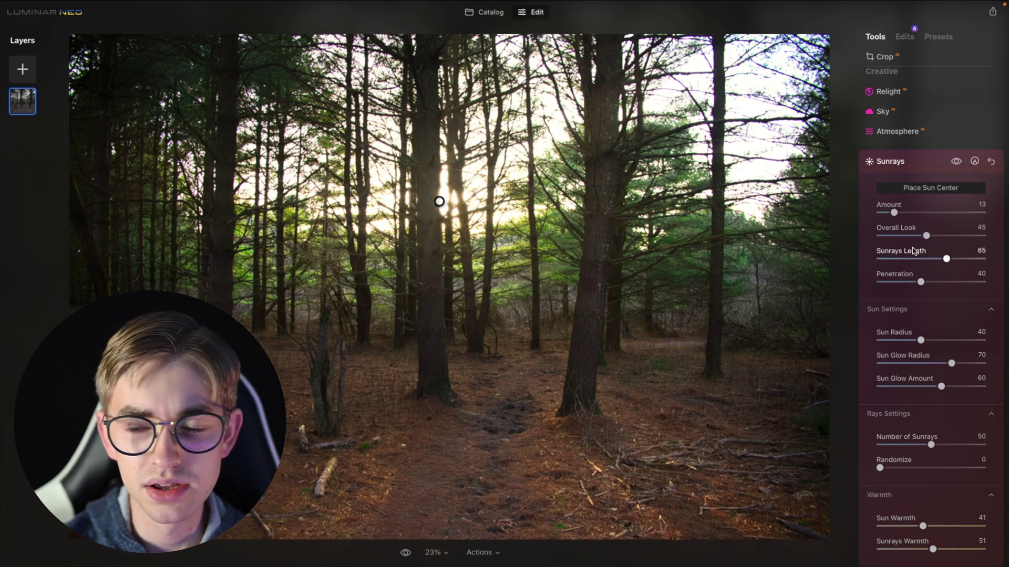
{"action": "left_click_drag", "start_coordinate": [895, 213], "coordinate": [893, 213]}
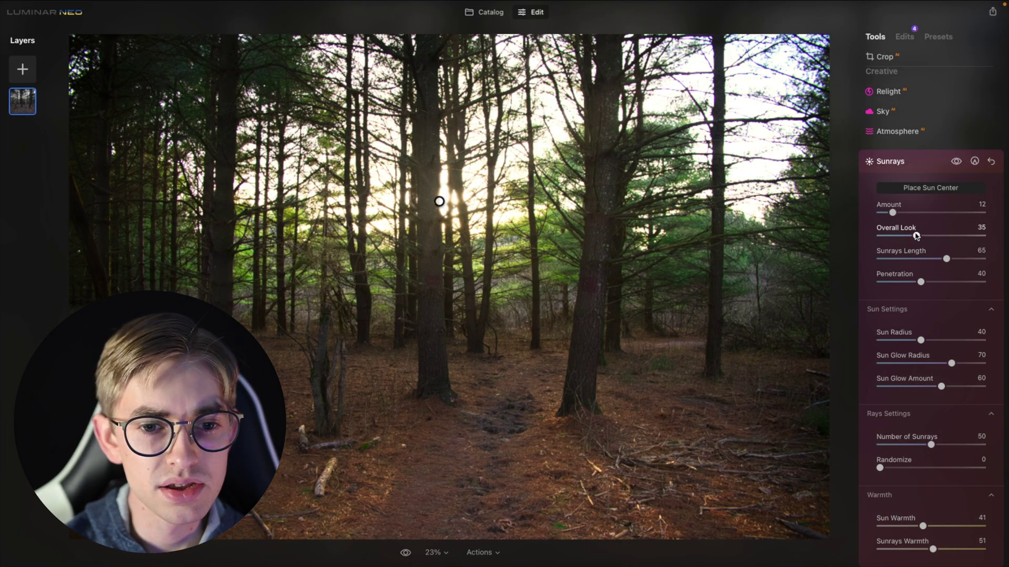
{"action": "left_click", "coordinate": [956, 162]}
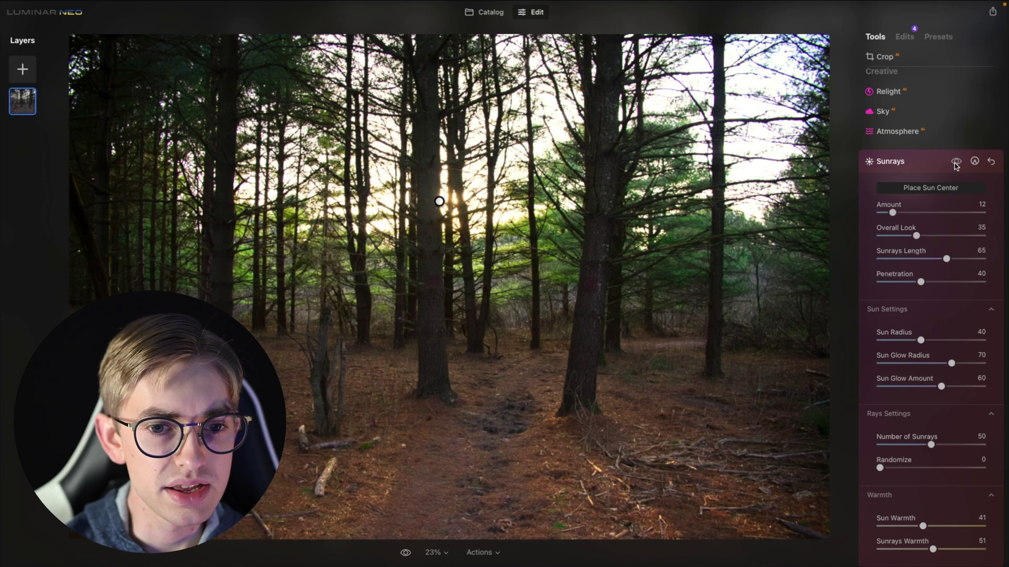